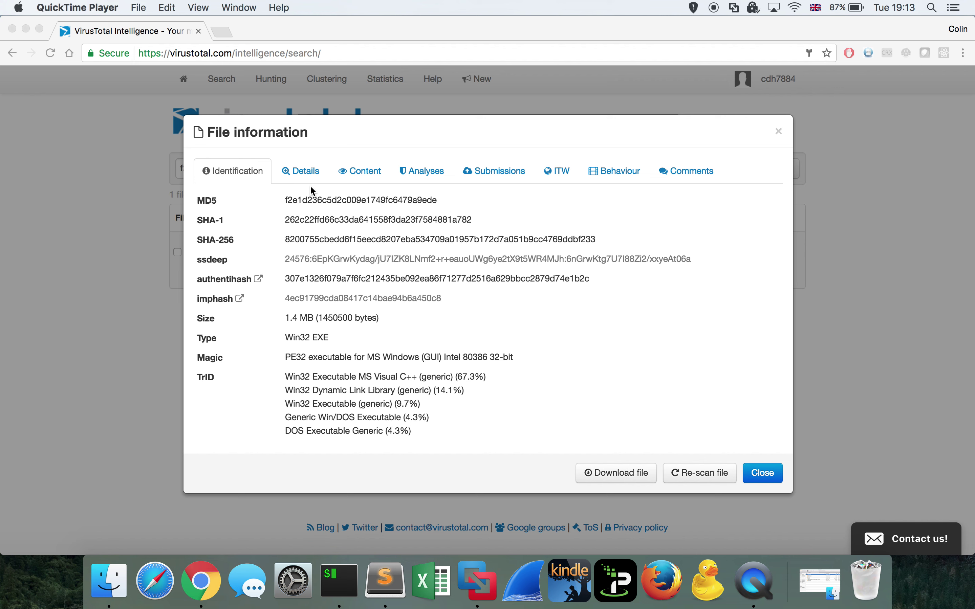
Bring the browser forward and scroll the Win32 EXE sample's details past the hashes to the 50/61 detection ratio
click(373, 248)
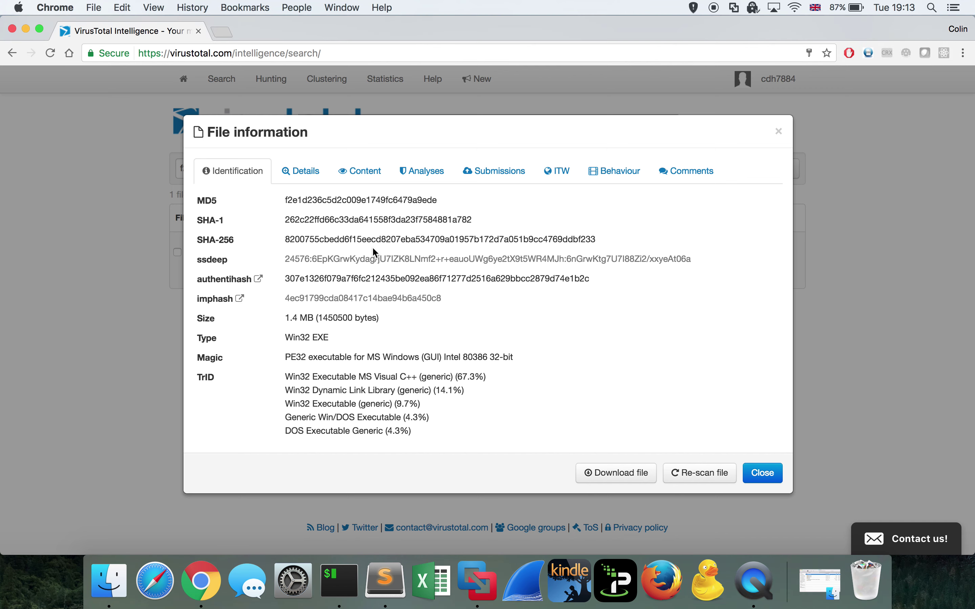
scroll(389, 438, down, 5)
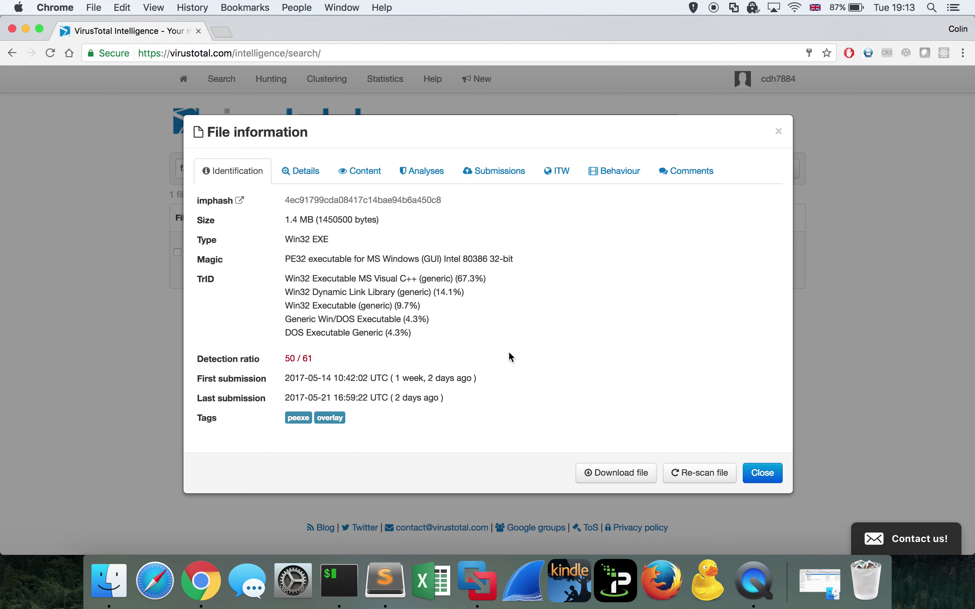
Switch to the Windows VM and review Process Hacker's process tree
key(ctrl+Right)
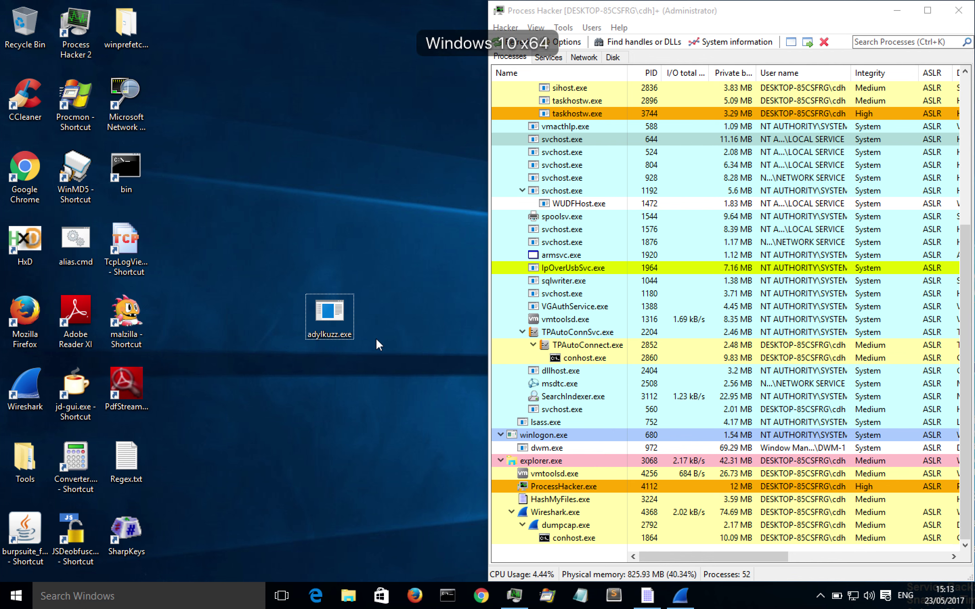
click(439, 350)
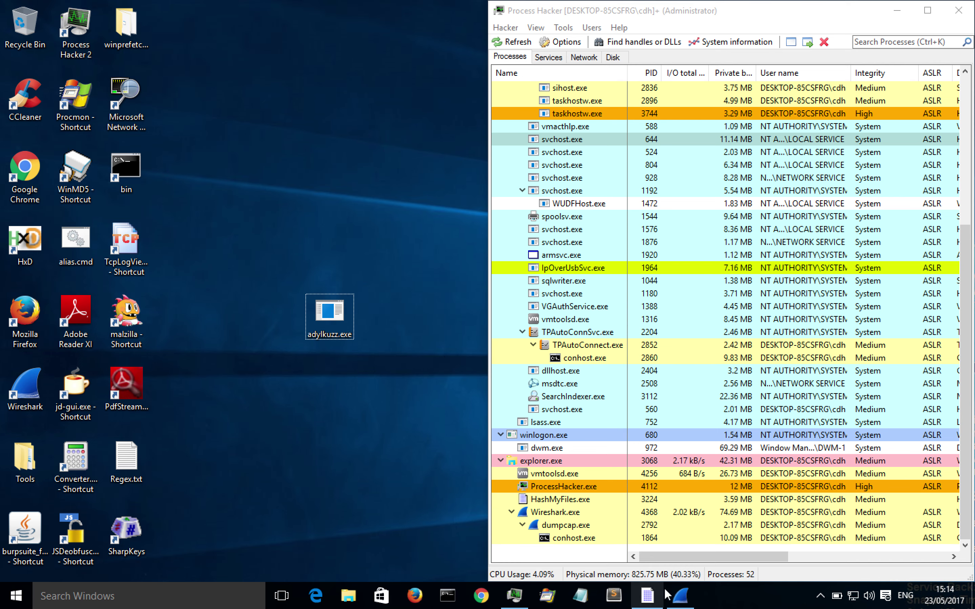
mouse_move(680, 601)
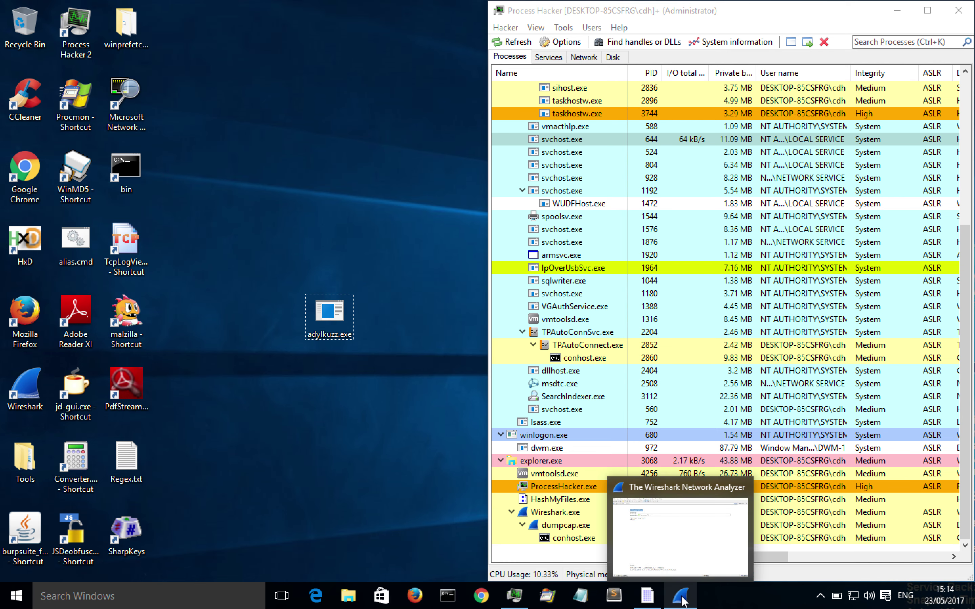
Start a live Wireshark capture on Ethernet0, dismiss the admin prompt, and minimize Wireshark
click(682, 600)
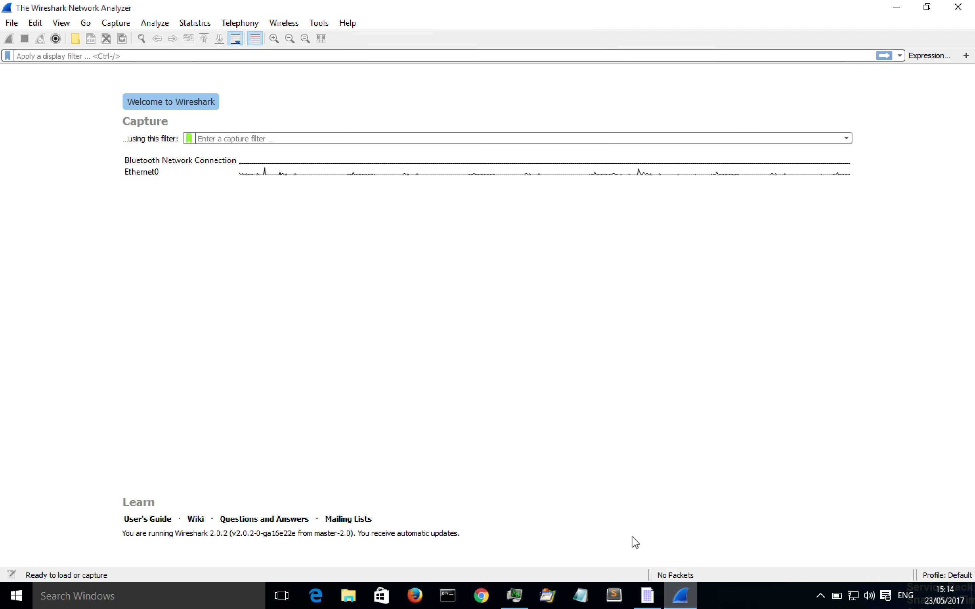
double_click(145, 174)
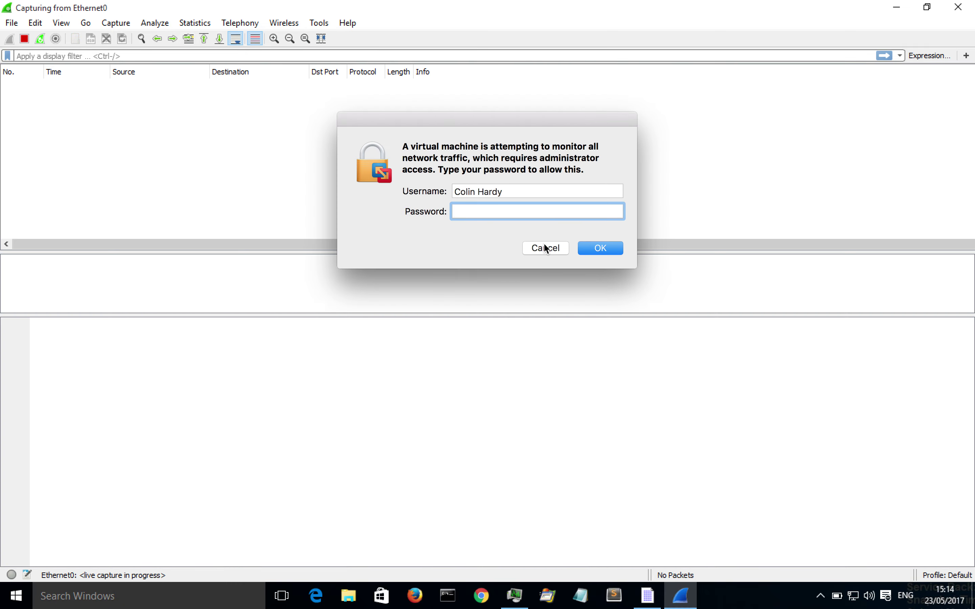
click(543, 248)
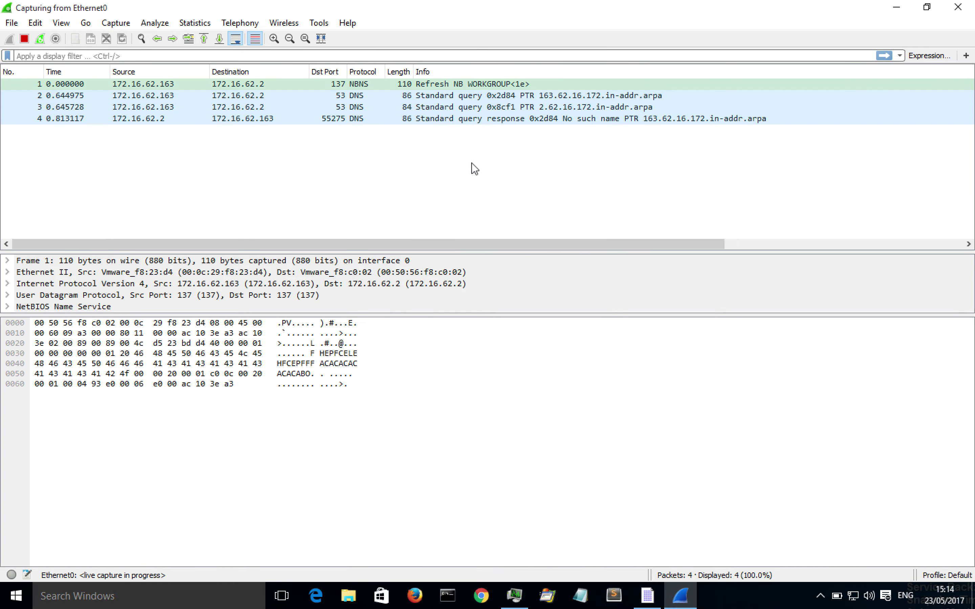
click(896, 7)
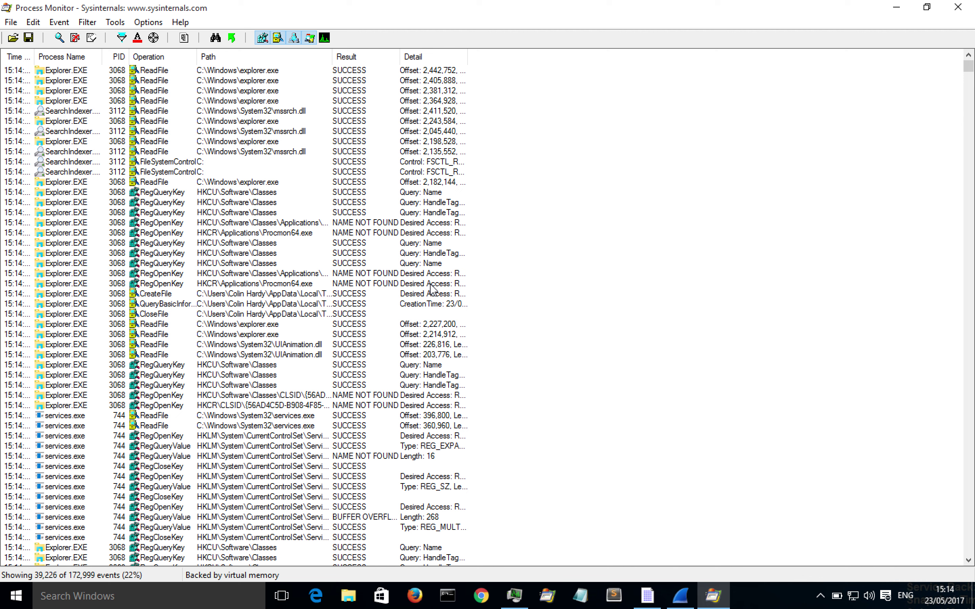
Clear Process Monitor's event log and bring Process Hacker back into view
click(75, 37)
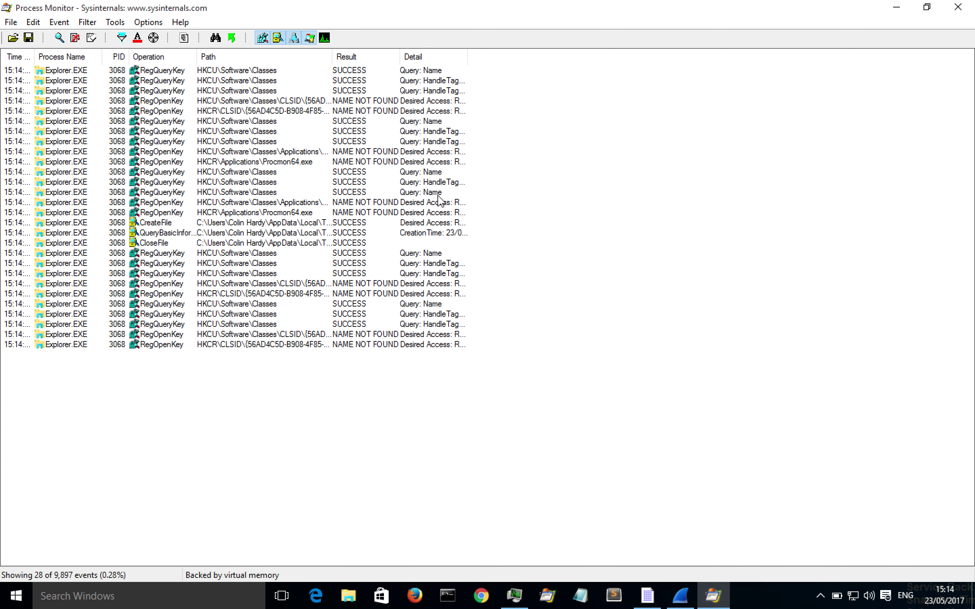
key(super+d)
click(514, 596)
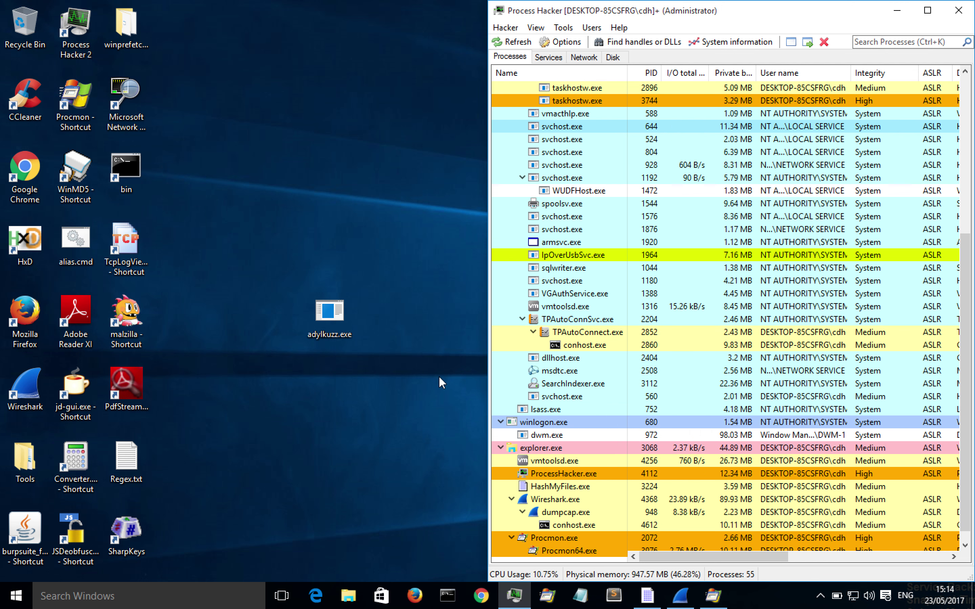
Run adylkuzz.exe as administrator and scroll Process Hacker's list for the new processes
right_click(334, 315)
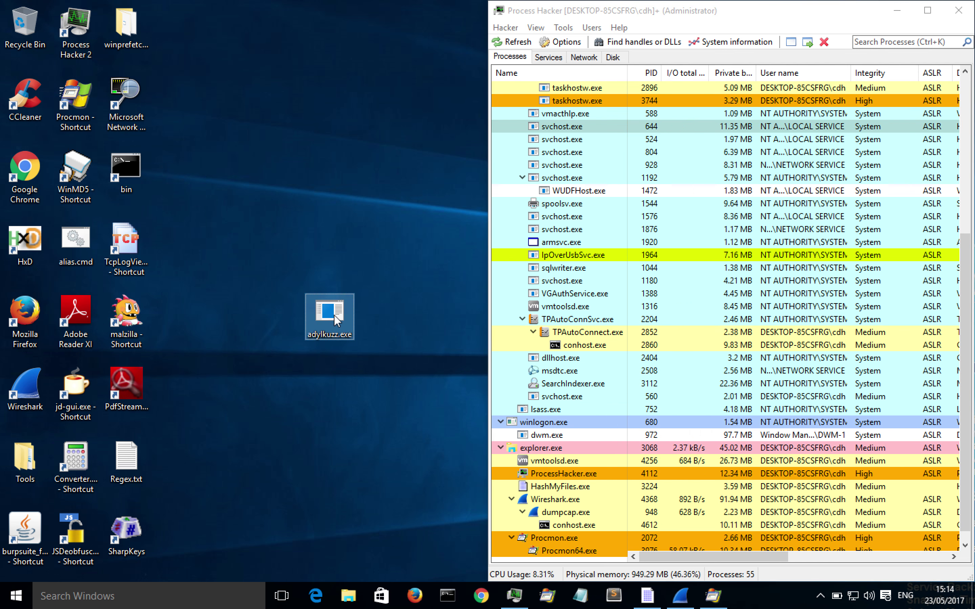
click(392, 265)
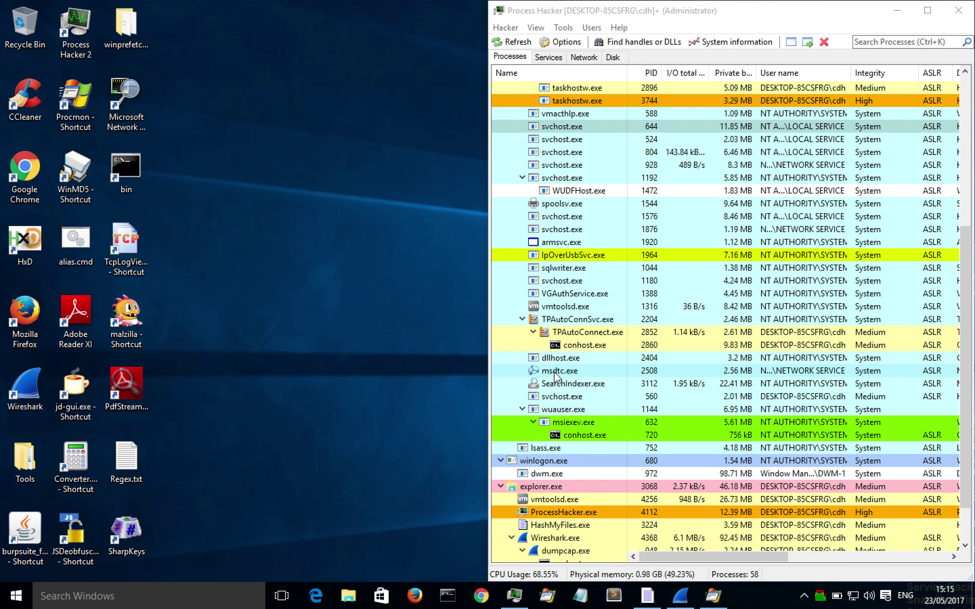
scroll(555, 373, down, 2)
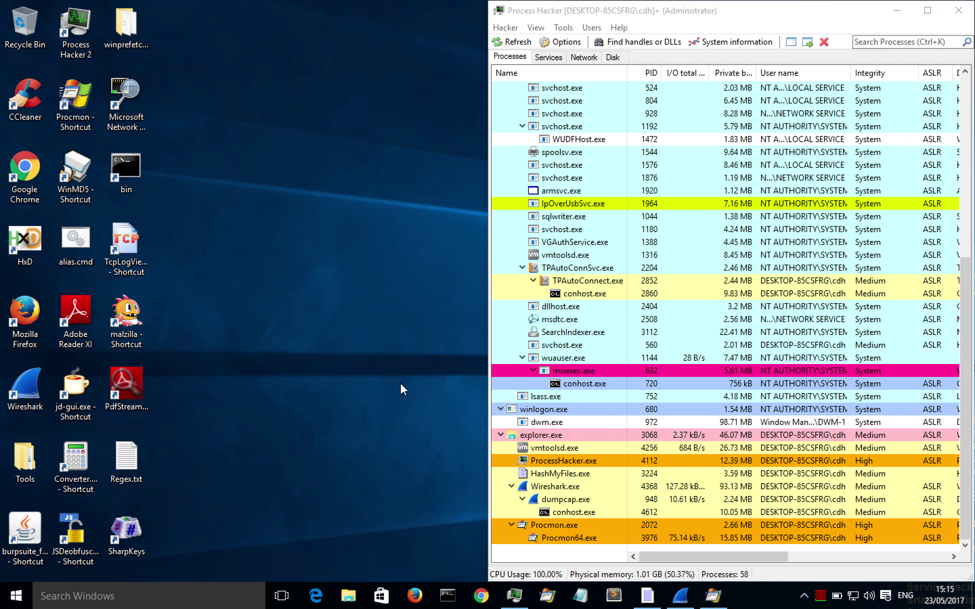
mouse_move(706, 603)
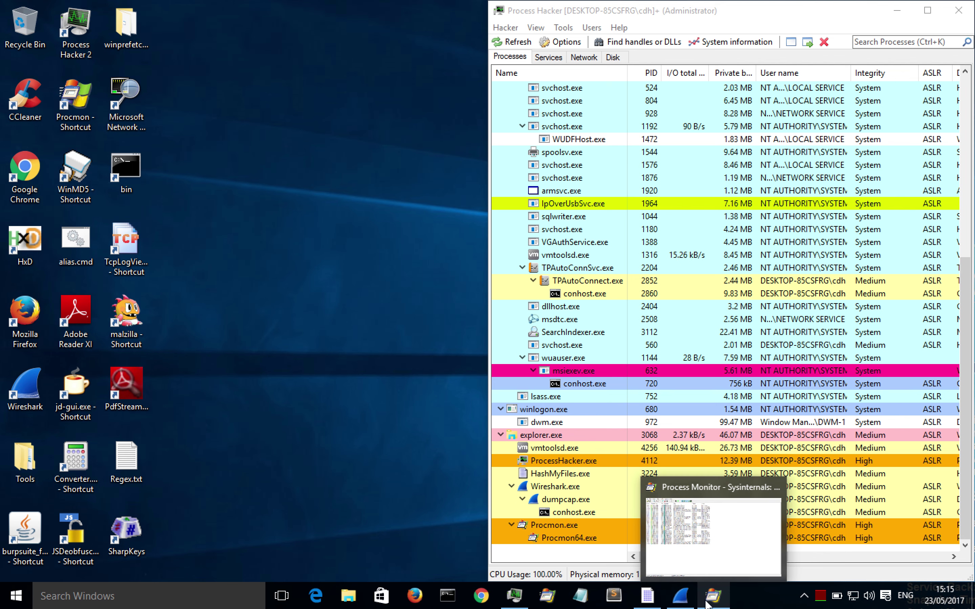
Add an 'Operation is Process Create, Include' filter in Process Monitor, leaving 72 events
click(706, 603)
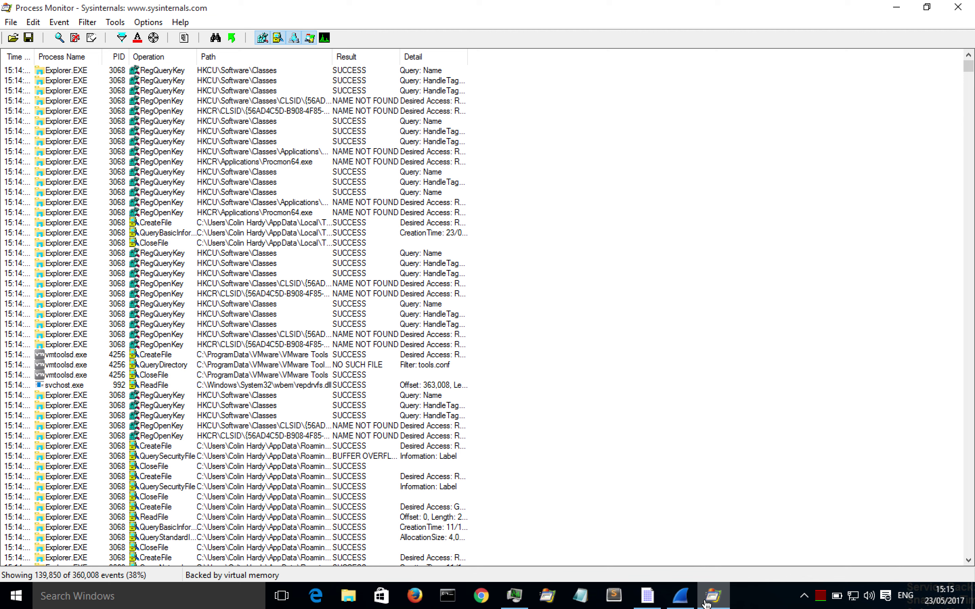
click(182, 375)
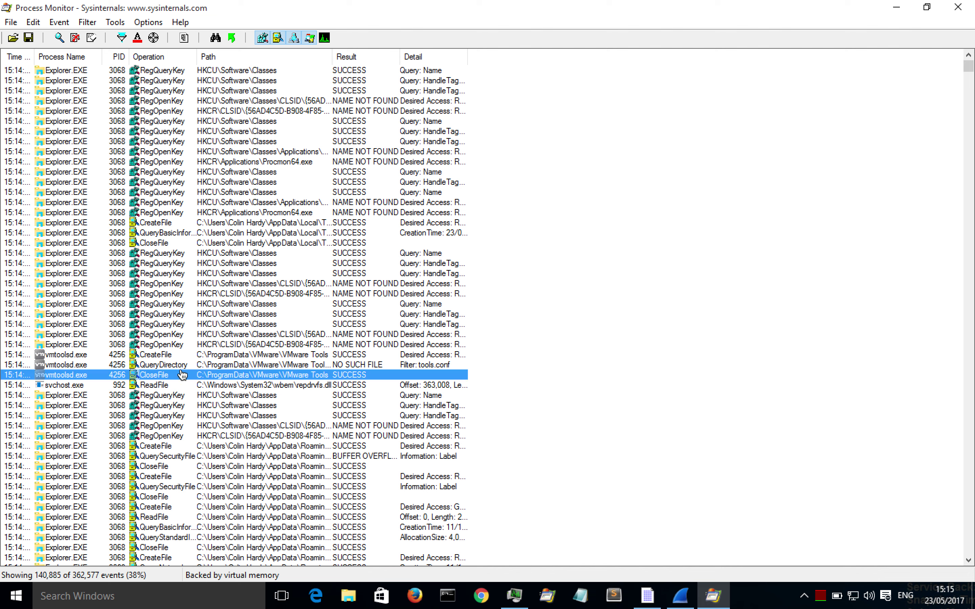
key(ctrl+l)
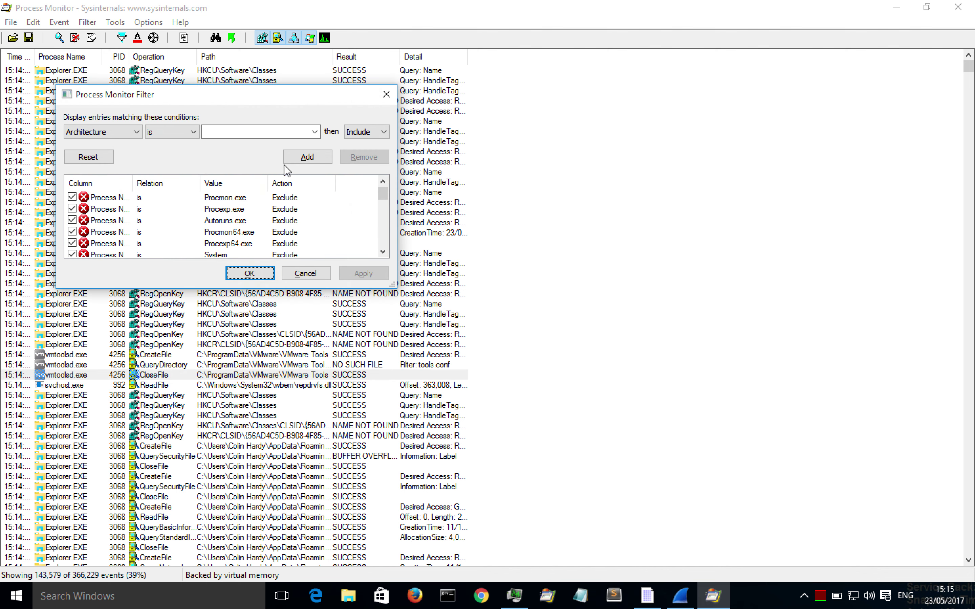
click(135, 132)
click(113, 259)
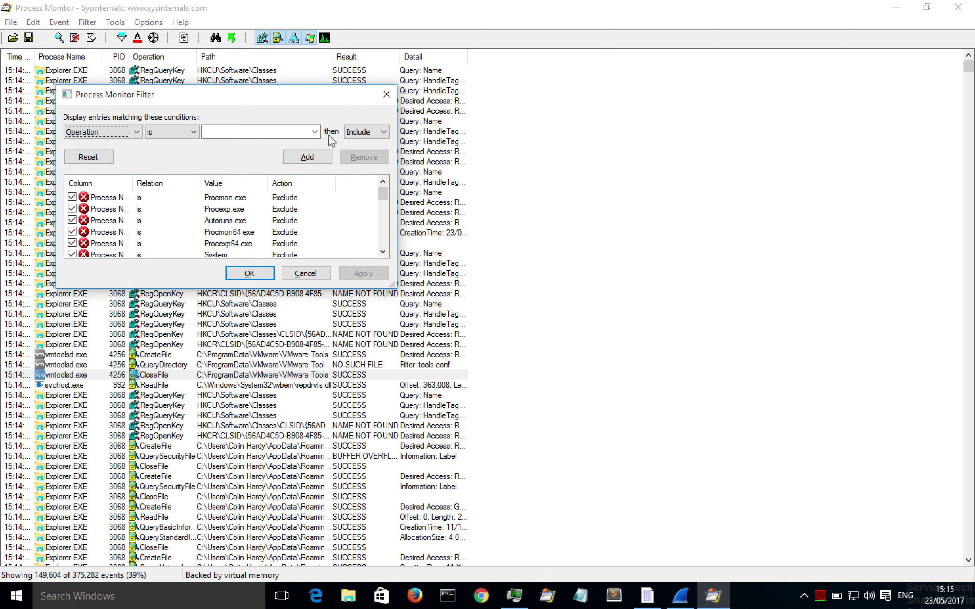
click(315, 132)
text(process)
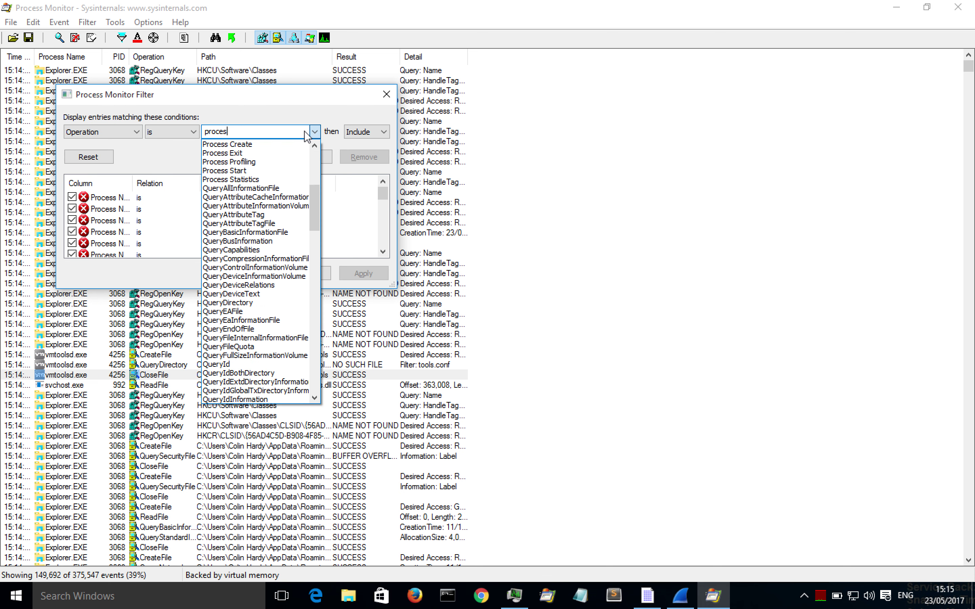
click(273, 144)
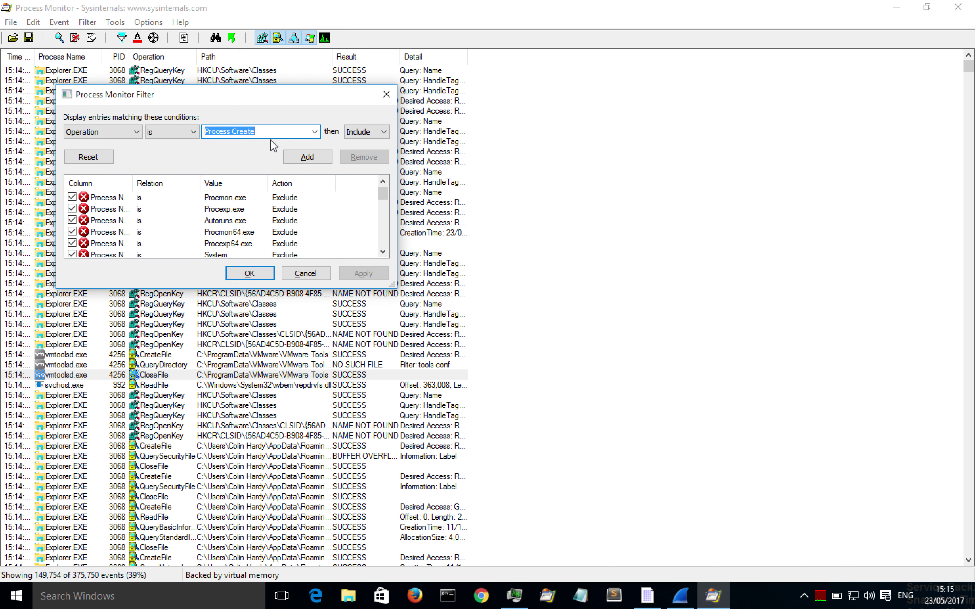
click(307, 157)
click(247, 275)
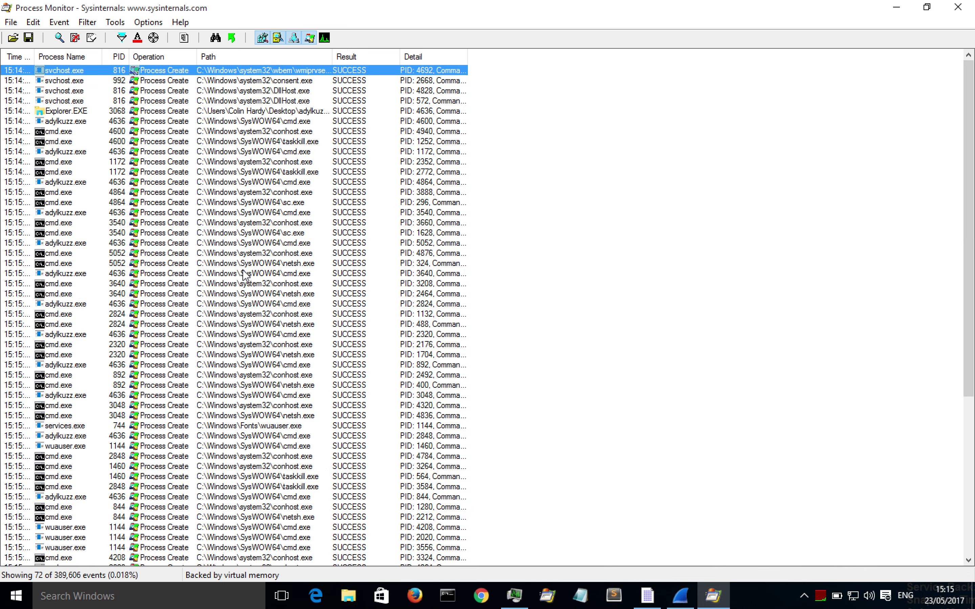
Widen the Detail and Path columns to show the full command lines of spawned processes
click(263, 264)
scroll(263, 264, down, 7)
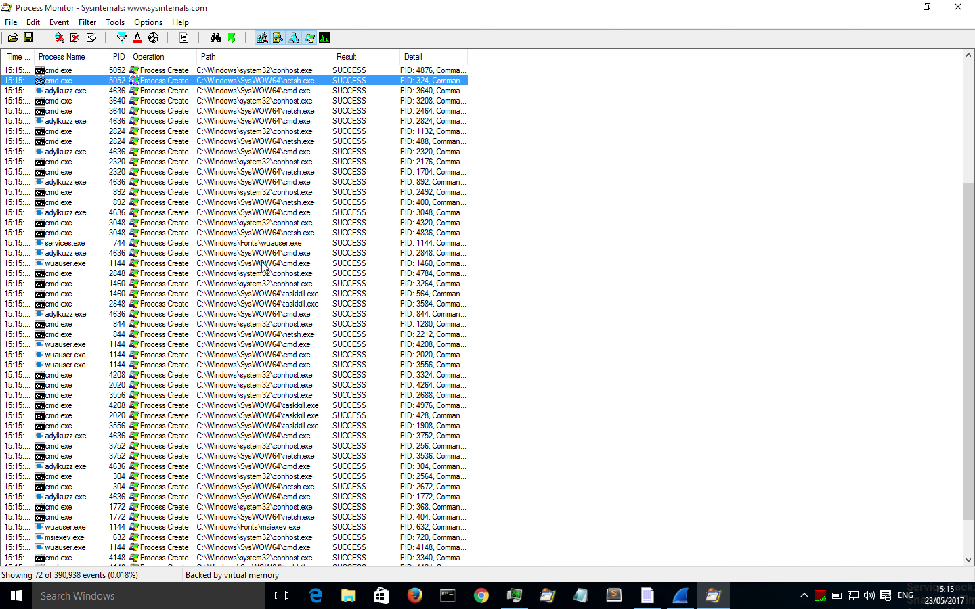
drag(467, 51, 820, 51)
scroll(271, 155, up, 7)
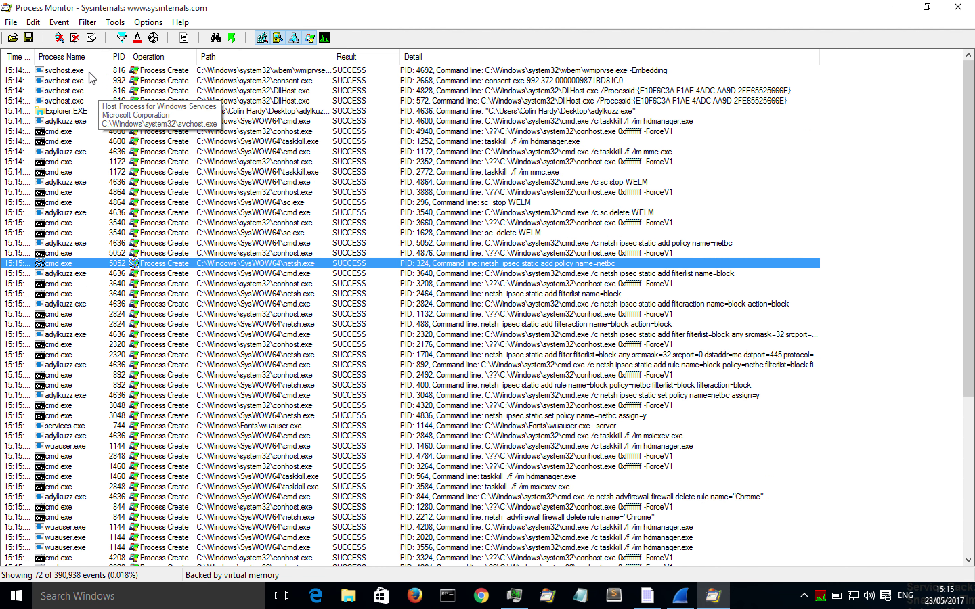
click(74, 114)
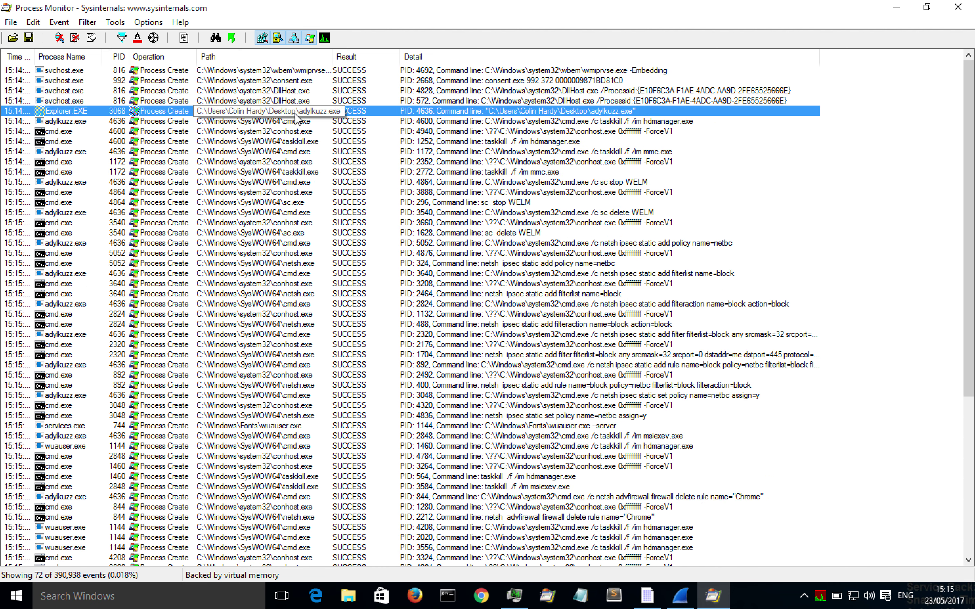
drag(333, 61, 374, 62)
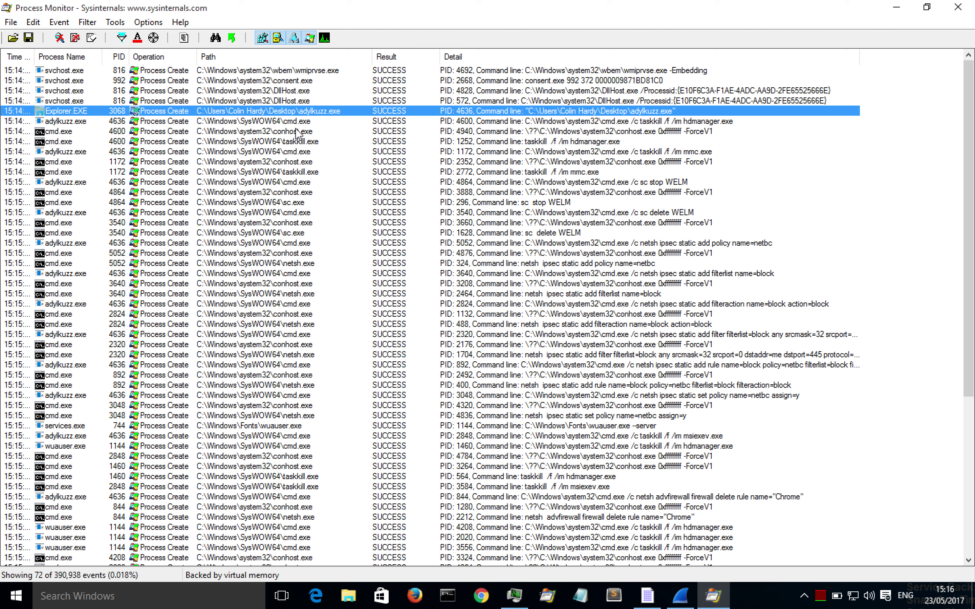
Step through the cmd, taskkill hdmanager.exe/mmc.exe and sc stop/delete WELM events
click(555, 132)
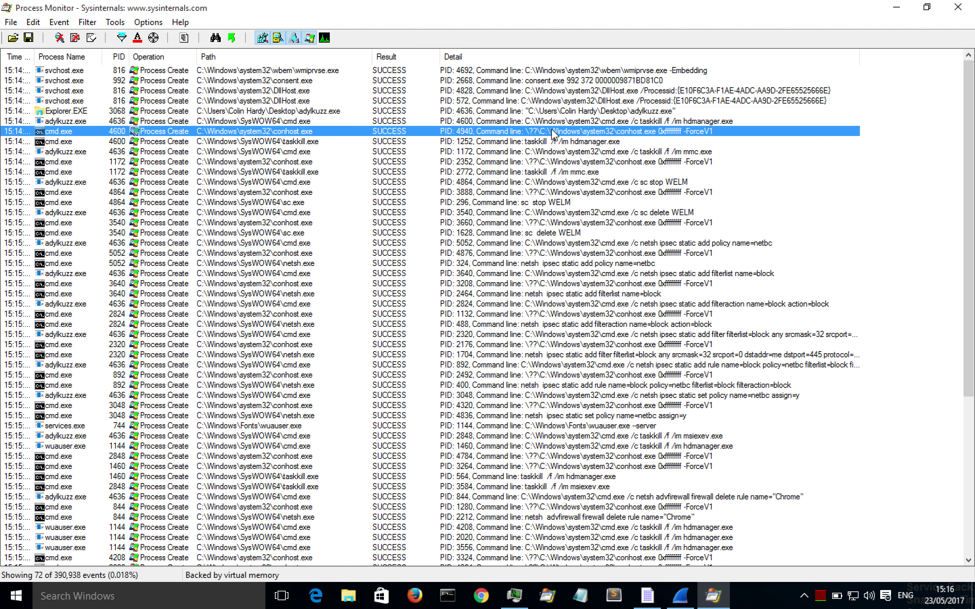
click(585, 151)
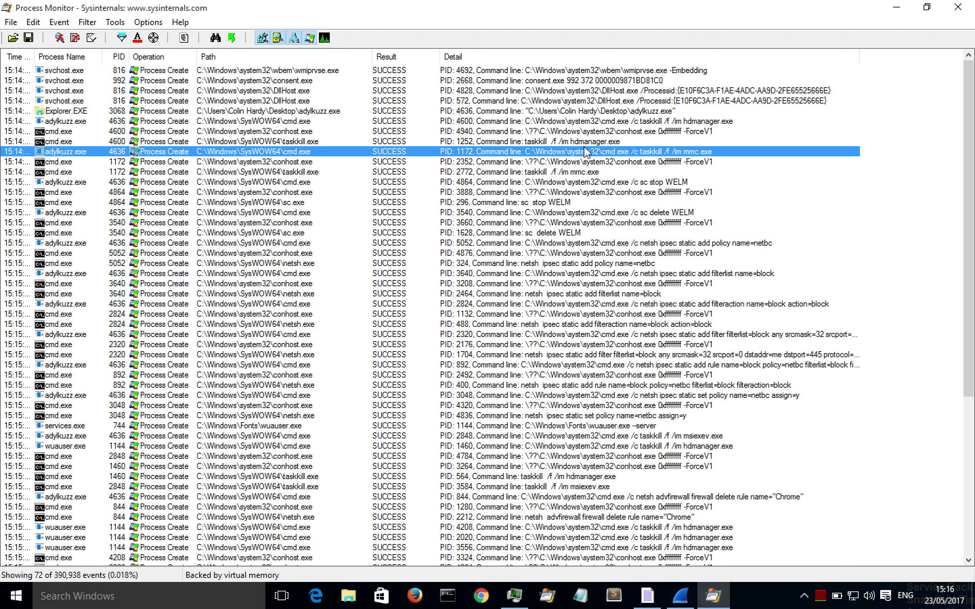
click(586, 143)
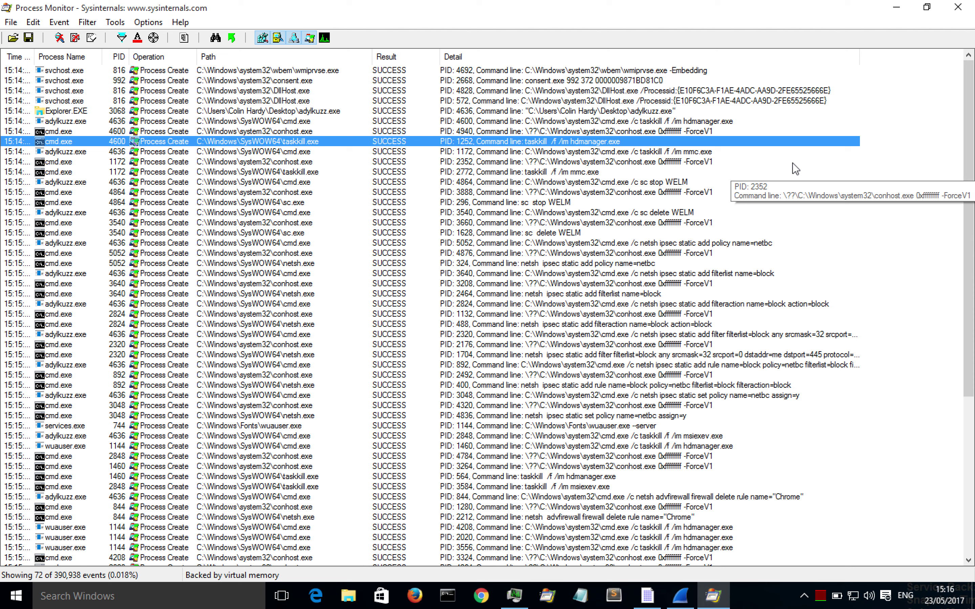
key(Down)
key(Down)
key(Down)
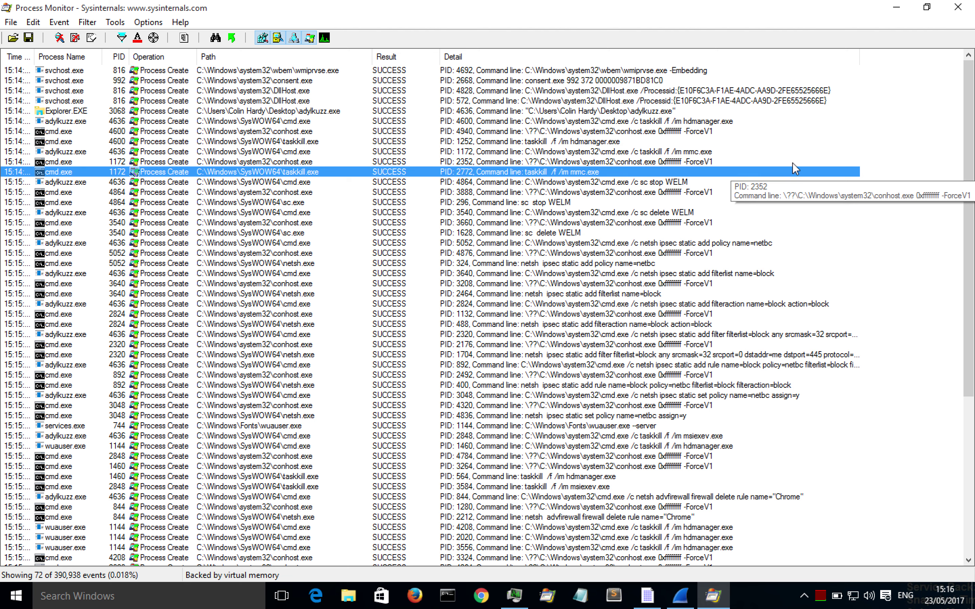
key(Down)
key(Down)
key(Down)
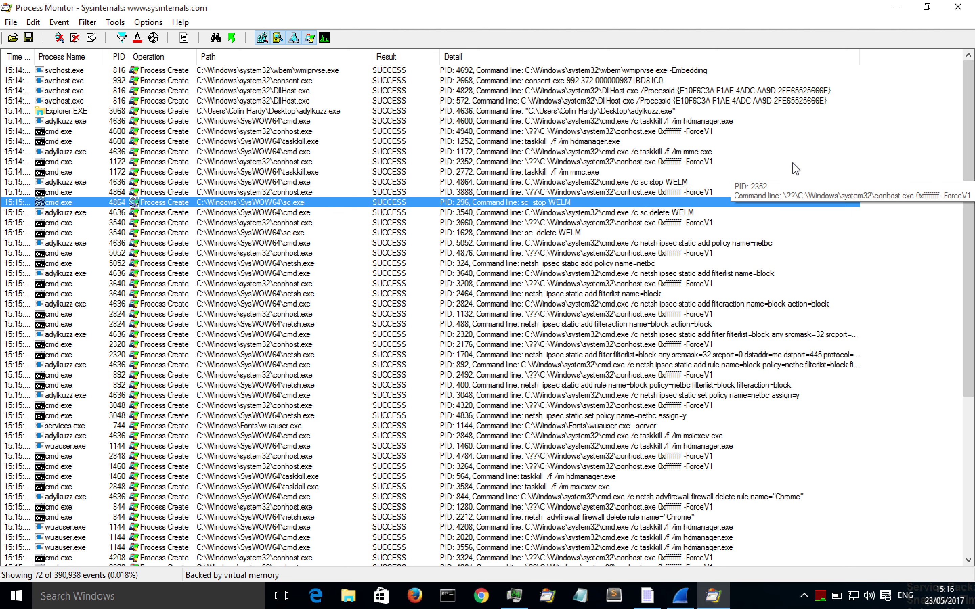
key(Down)
key(Down)
key(Down)
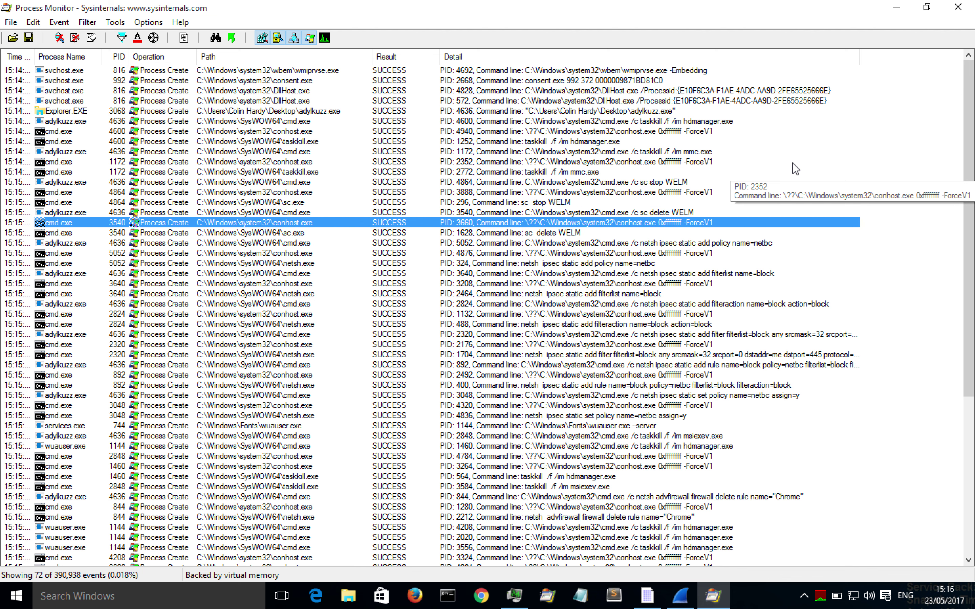
Step through the netsh ipsec events creating the policy that blocks port 445
key(Down)
key(Down)
key(Down)
scroll(779, 298, down, 3)
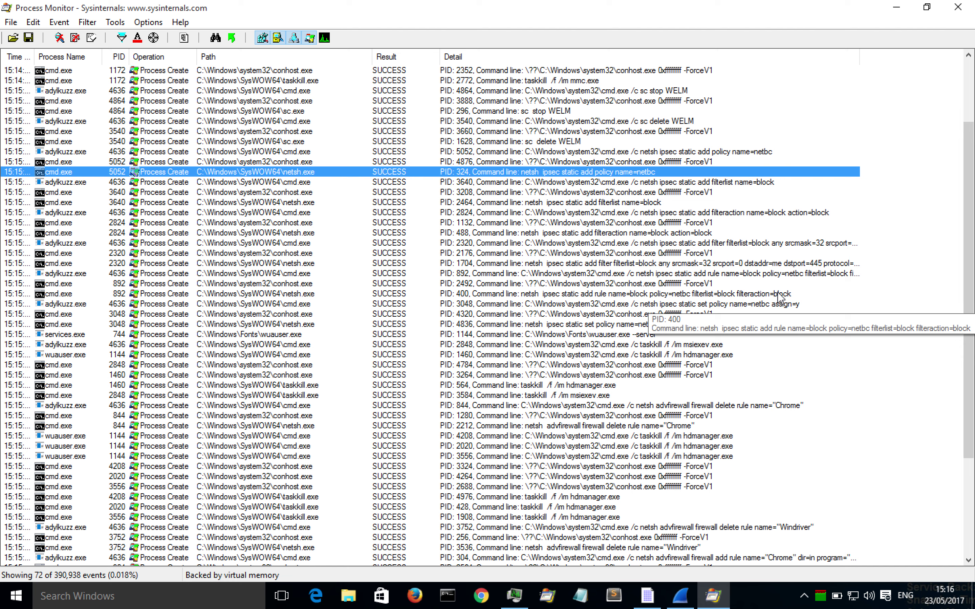
key(Down)
key(Down)
key(Down)
key(Down)
key(Down)
key(Down)
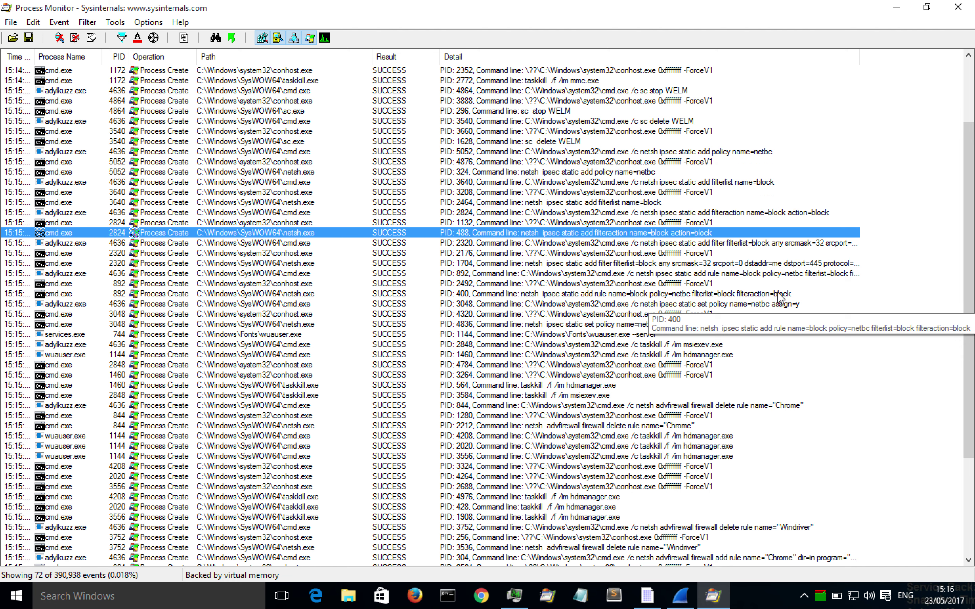
key(Down)
key(Down)
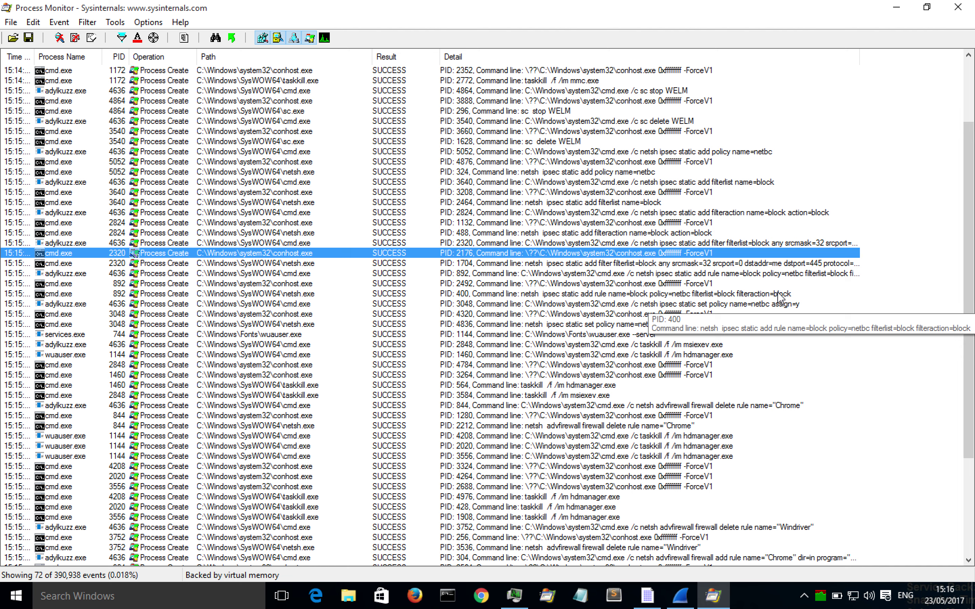
key(Down)
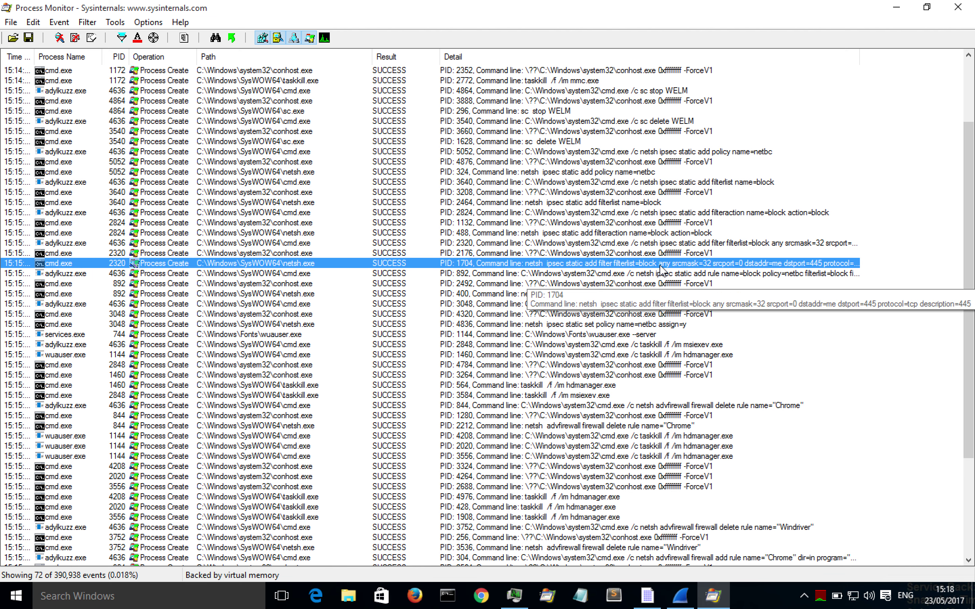
Inspect the netsh block rule, wuauser.exe service launch, Chrome firewall rule and s13o.1_.exe running 445.bat
click(593, 294)
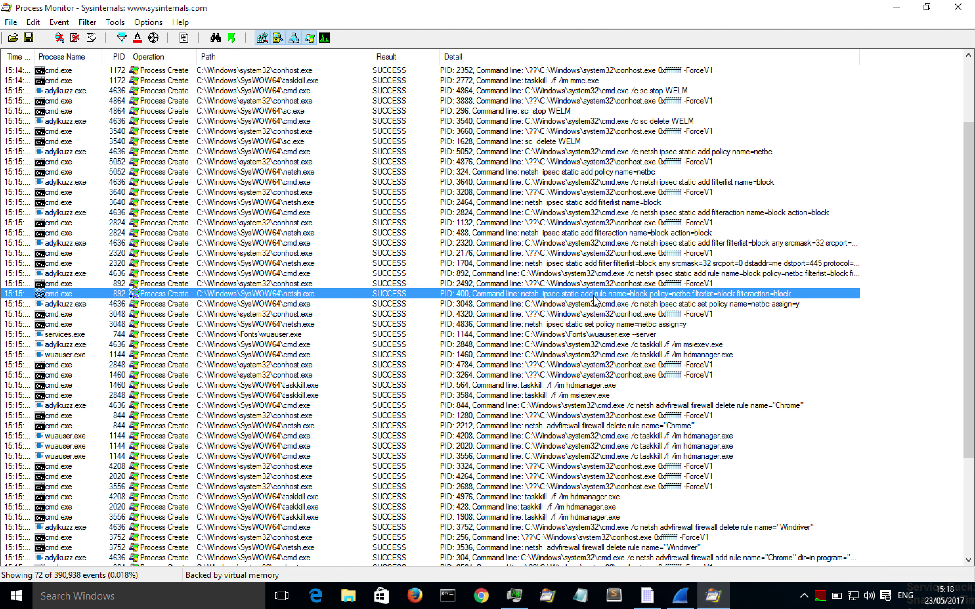
scroll(595, 298, down, 2)
click(583, 292)
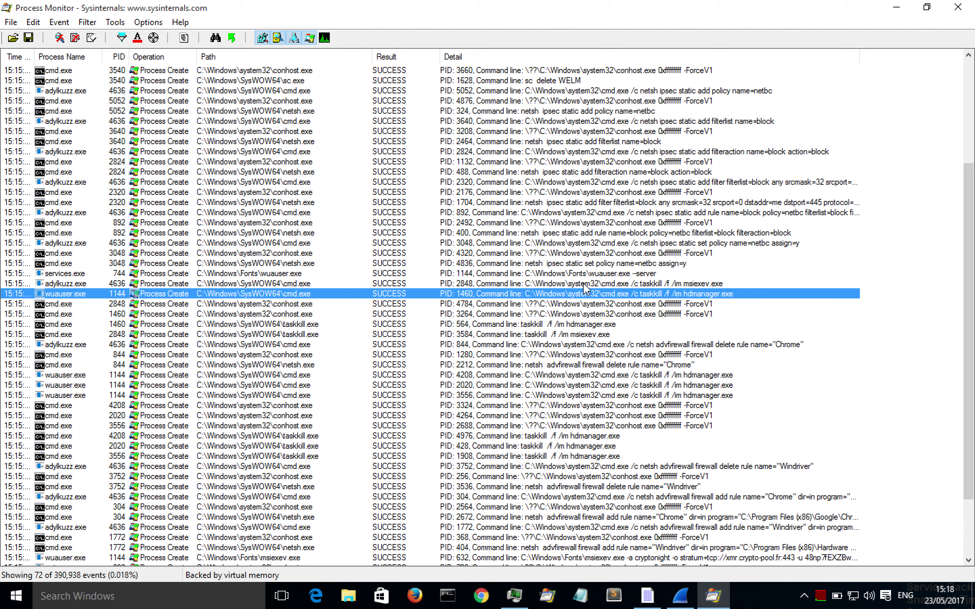
click(585, 276)
scroll(598, 316, down, 1)
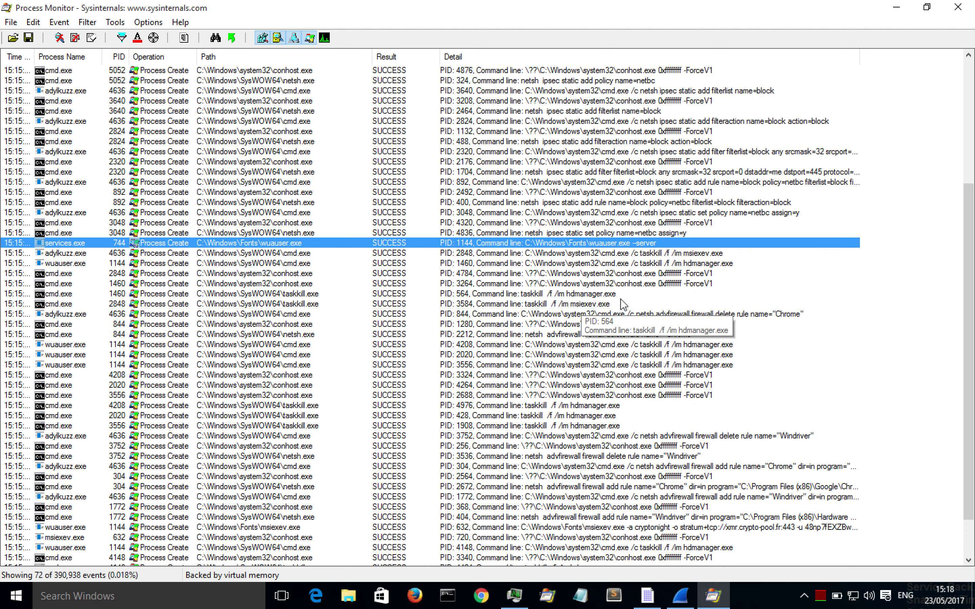
scroll(651, 340, down, 2)
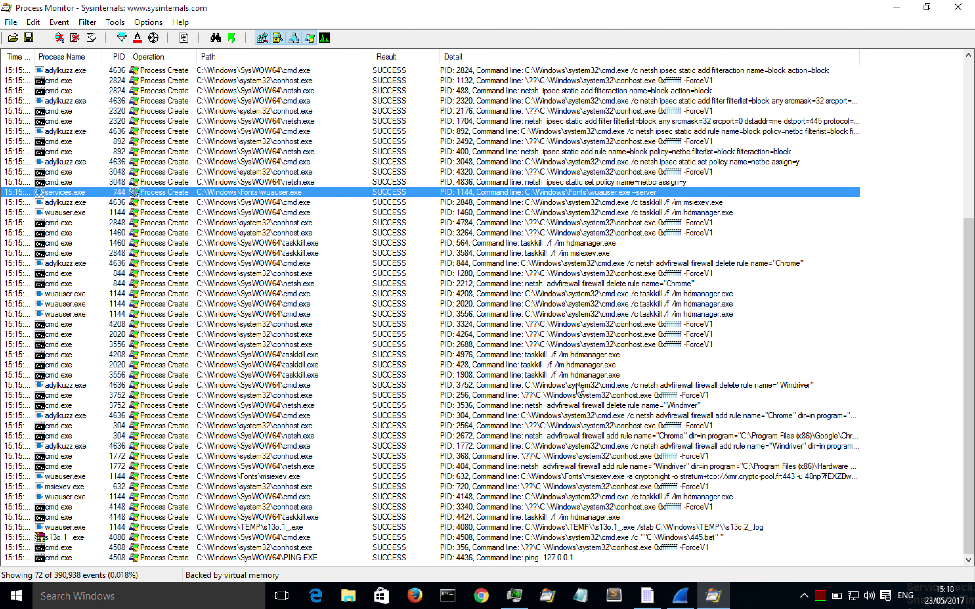
click(744, 417)
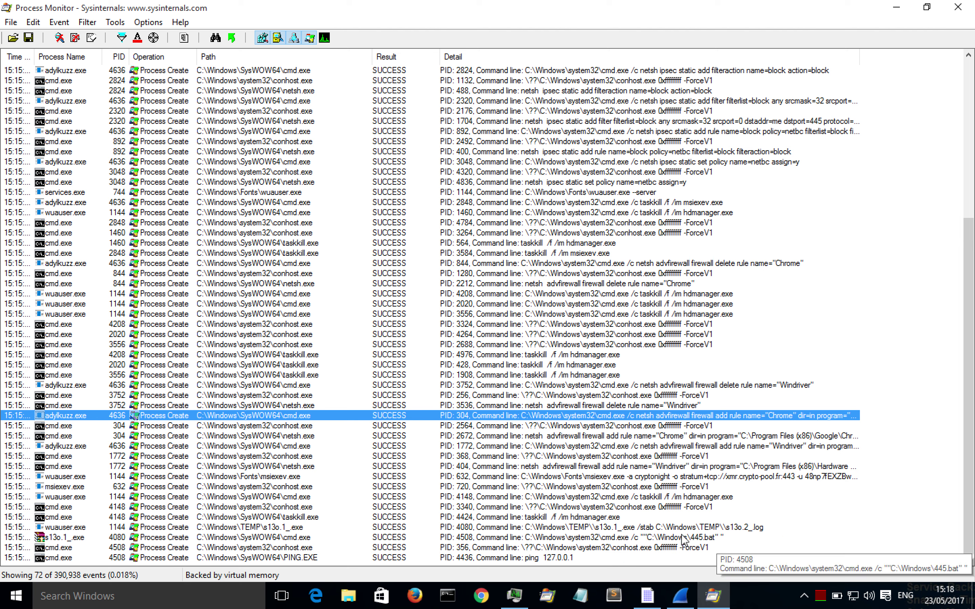
click(663, 529)
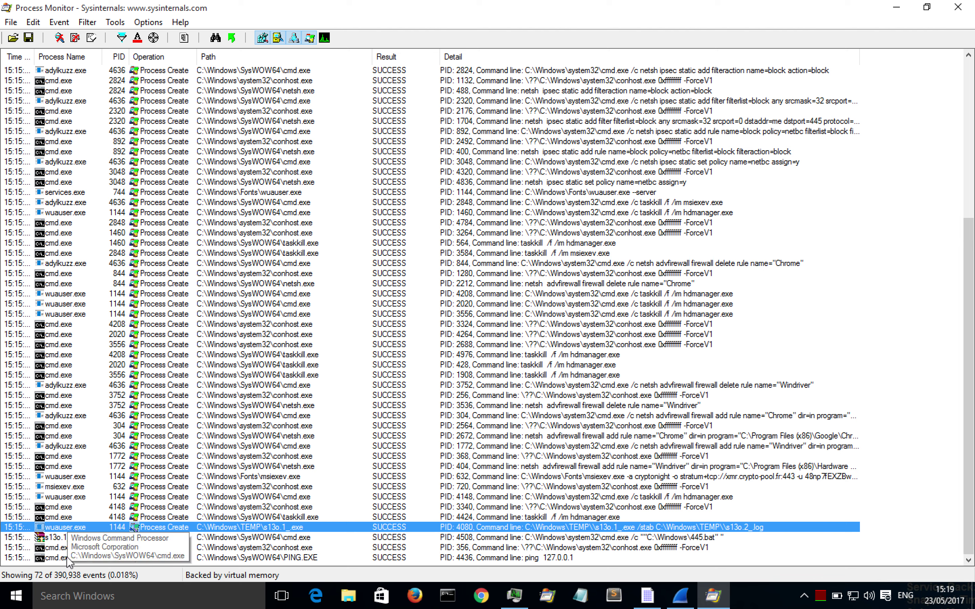
click(46, 539)
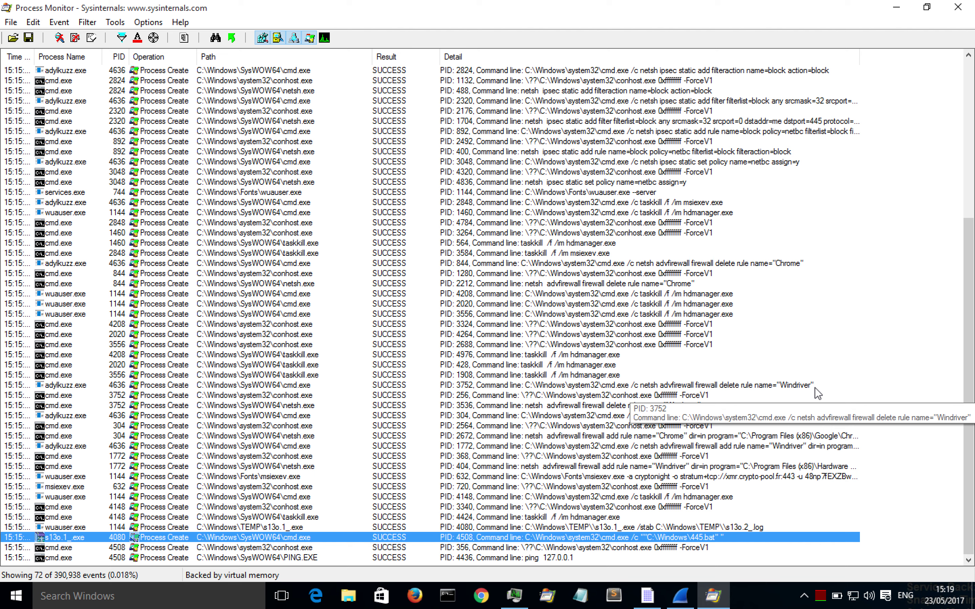
Apply the http display filter in Wireshark and inspect packet 100, the GET /mine.txt request
click(896, 7)
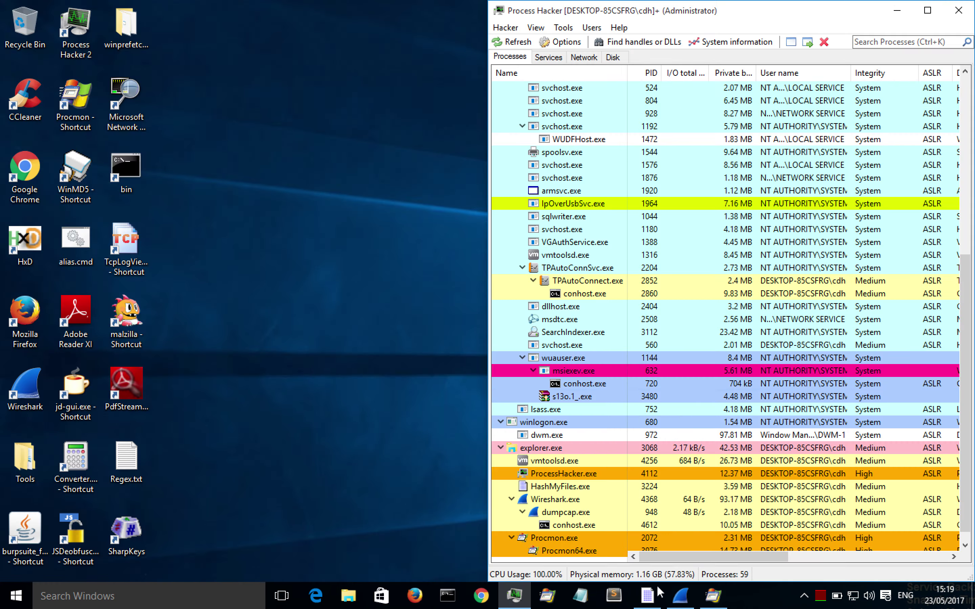
click(675, 599)
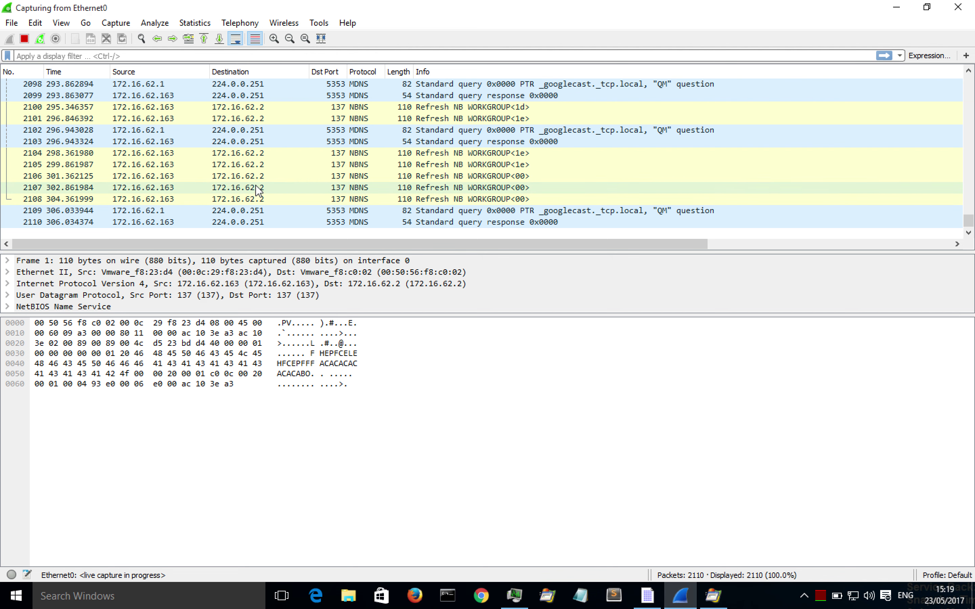
click(65, 56)
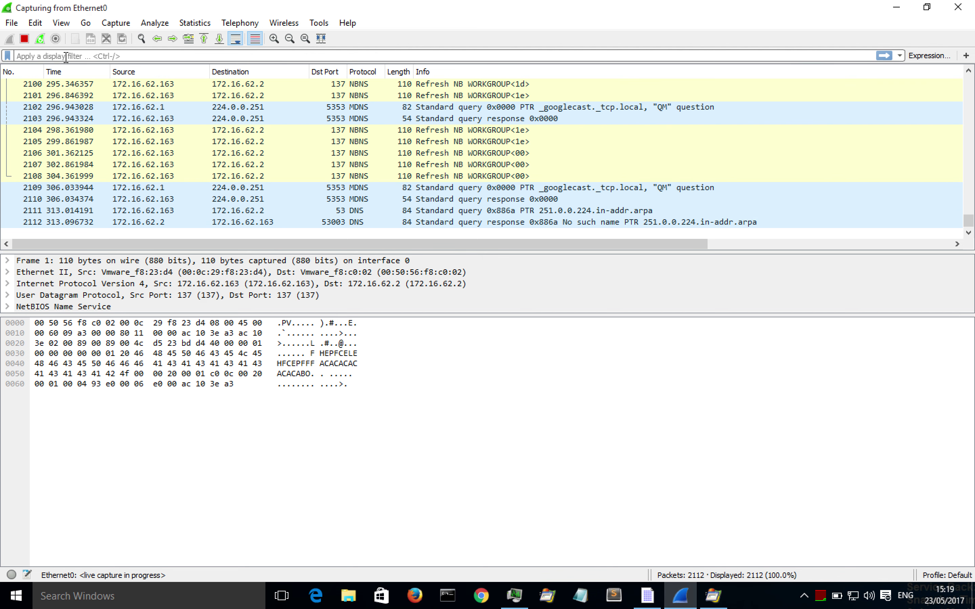
text(http)
key(Return)
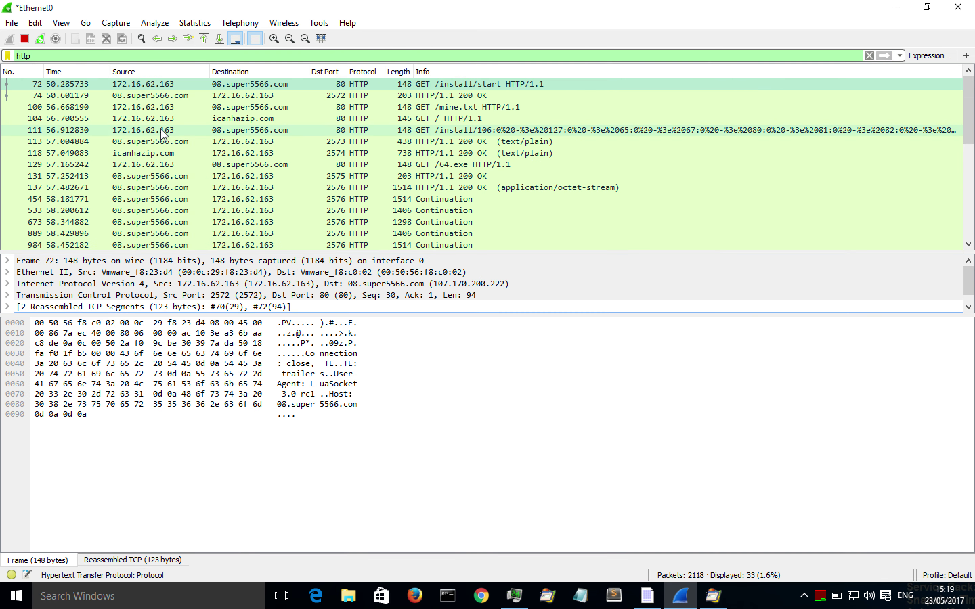
click(278, 108)
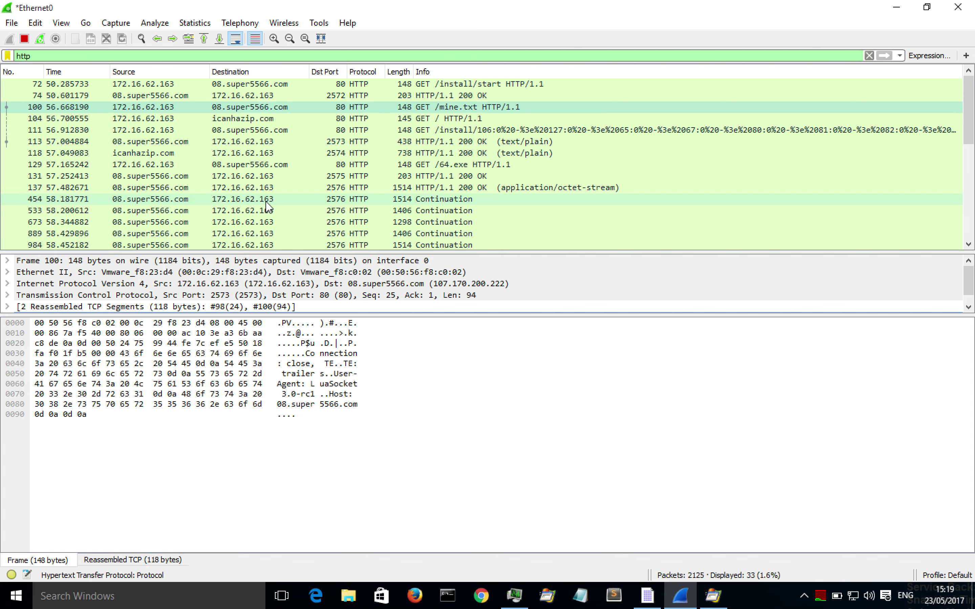
scroll(268, 207, down, 5)
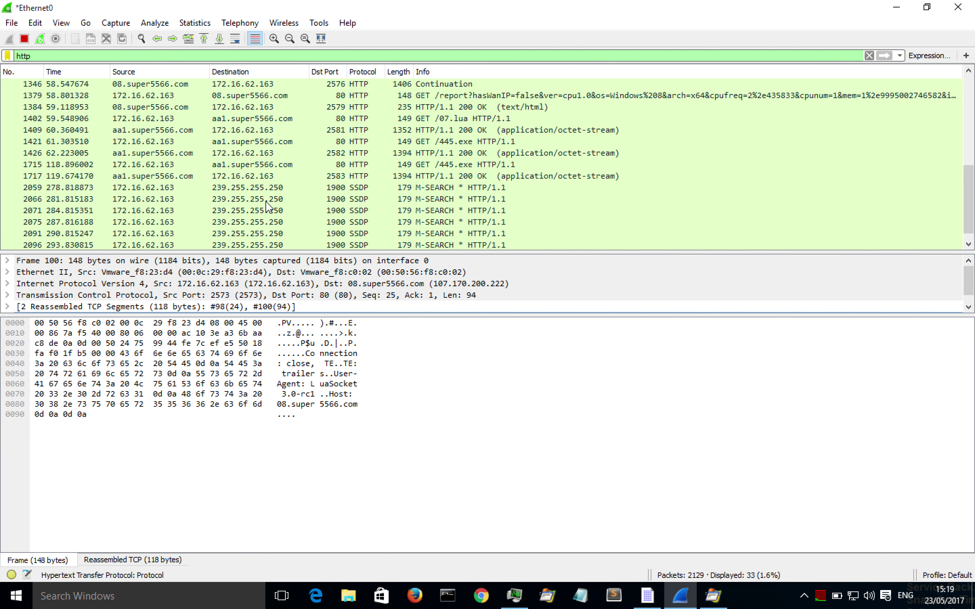
scroll(268, 207, up, 6)
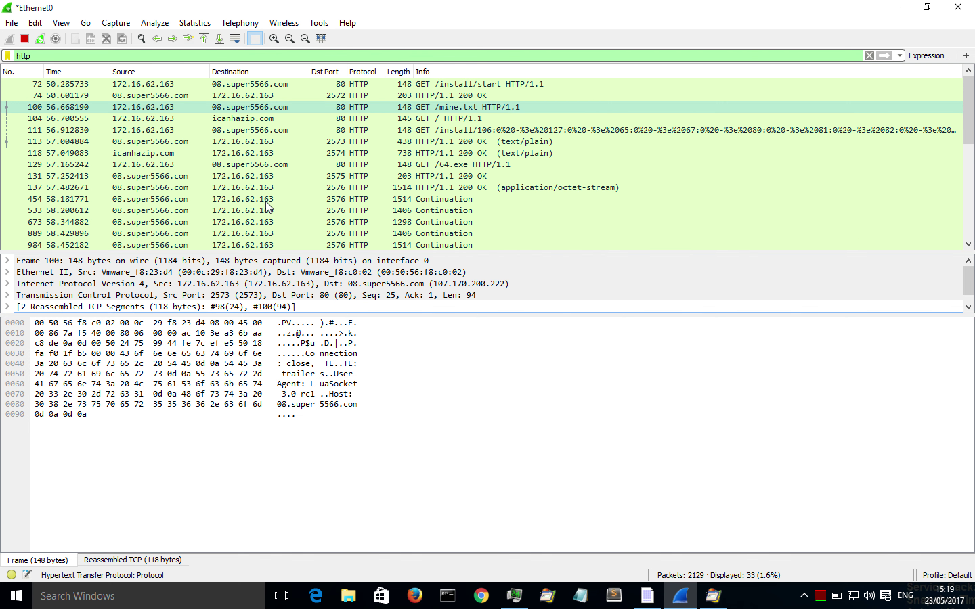
Change the display filter to http.request.method == GET && not udp
click(65, 57)
text(.r)
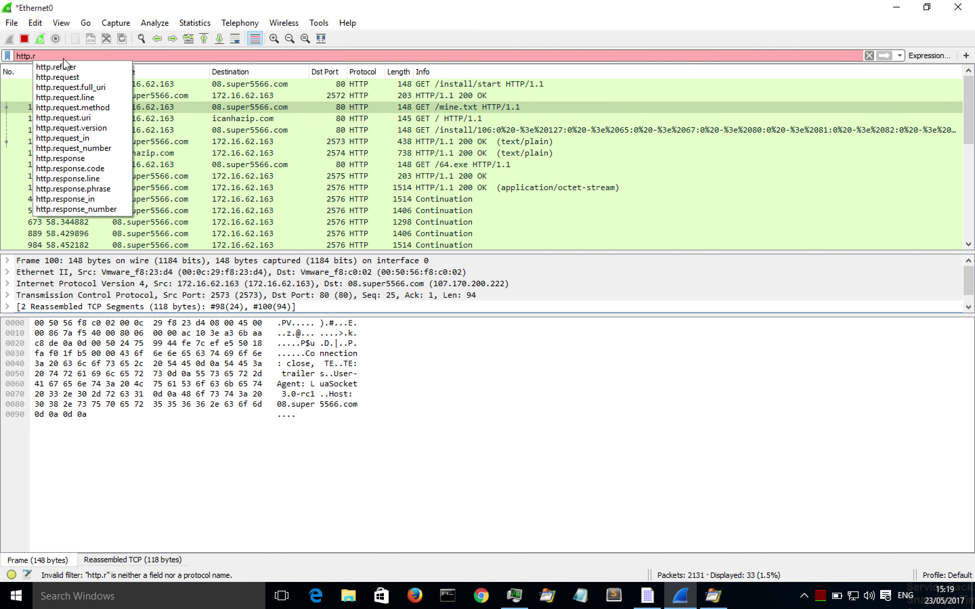
text(equest.m)
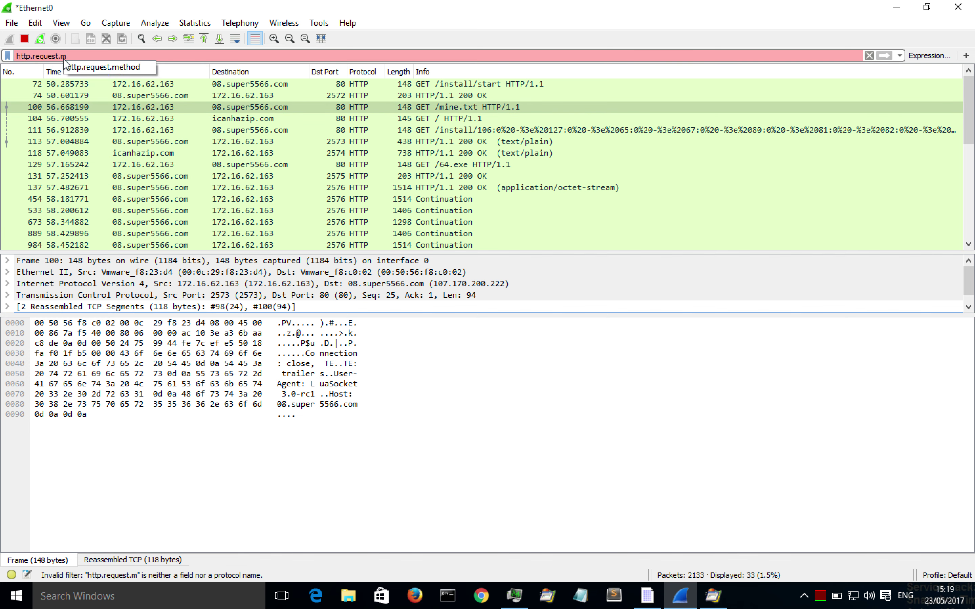
key(Tab)
text(== )
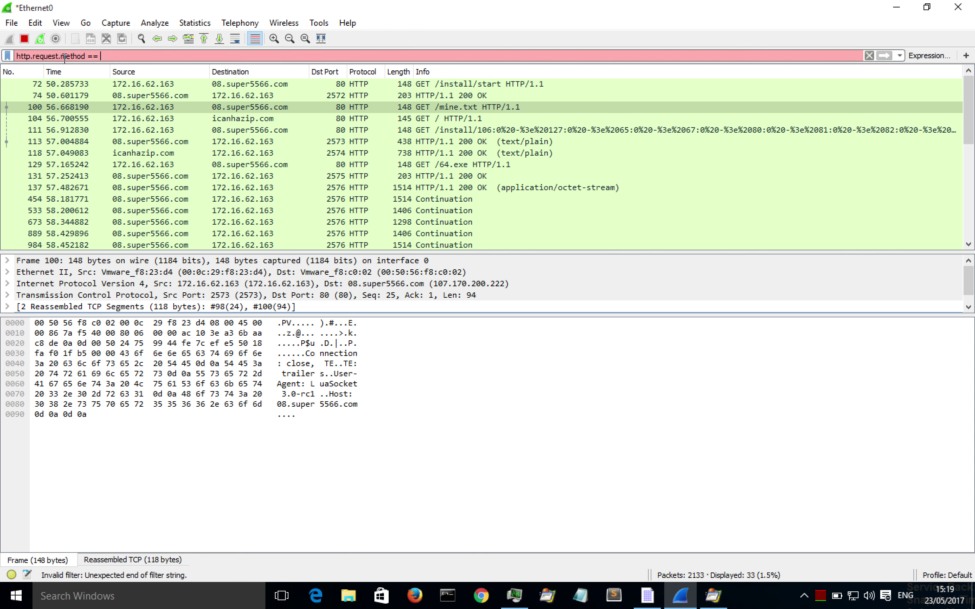
text(GET && not UP)
key(BackSpace)
key(BackSpace)
text(udp)
key(Return)
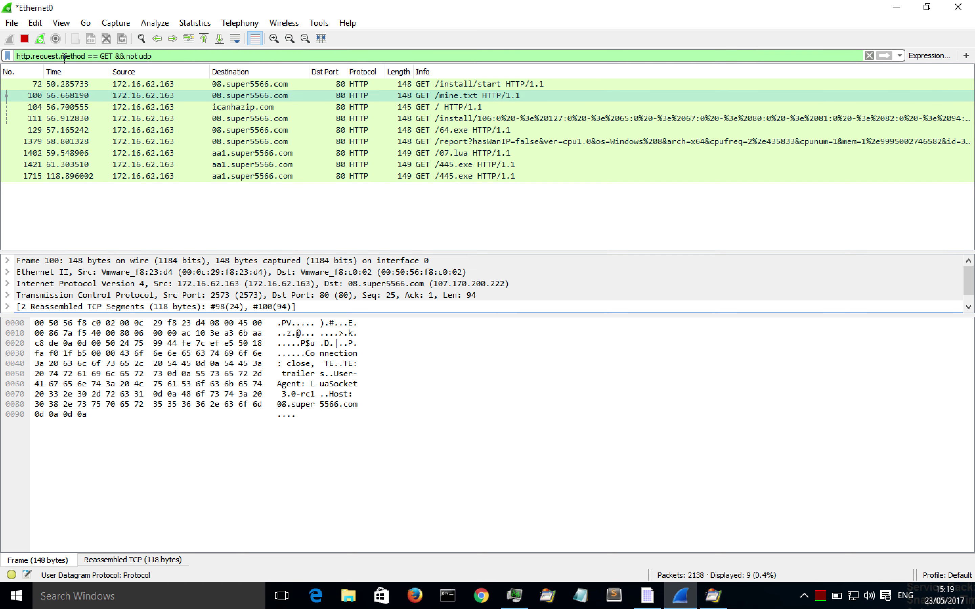
Inspect the /install, /mine.txt and /install/start GET packets and their TCP payload bytes
click(288, 119)
click(268, 91)
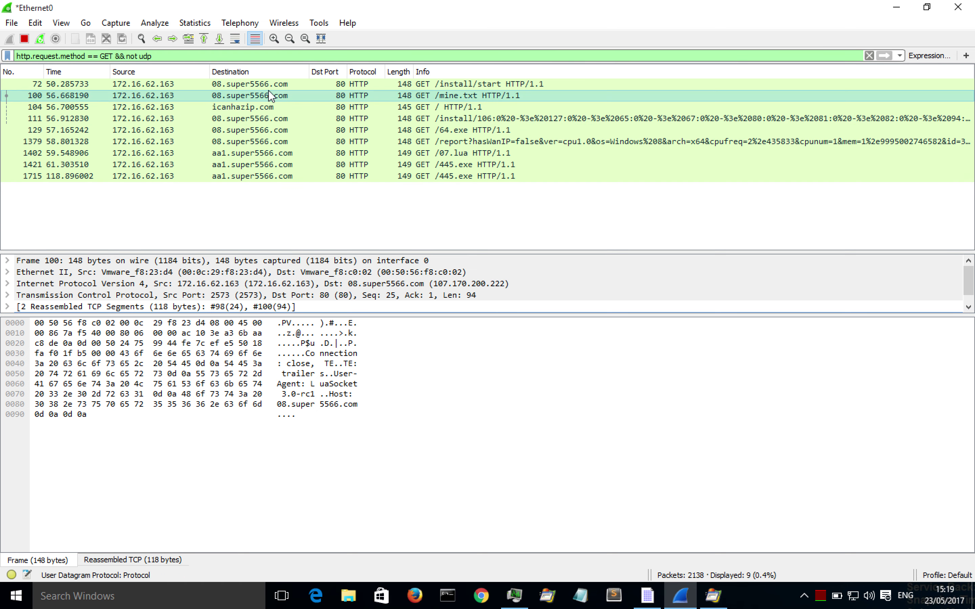
key(Up)
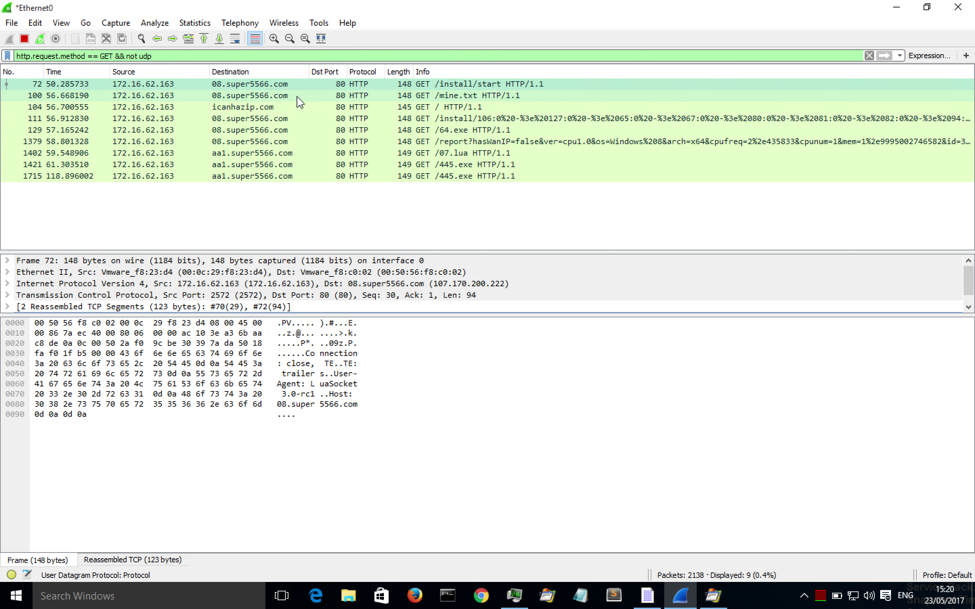
click(350, 401)
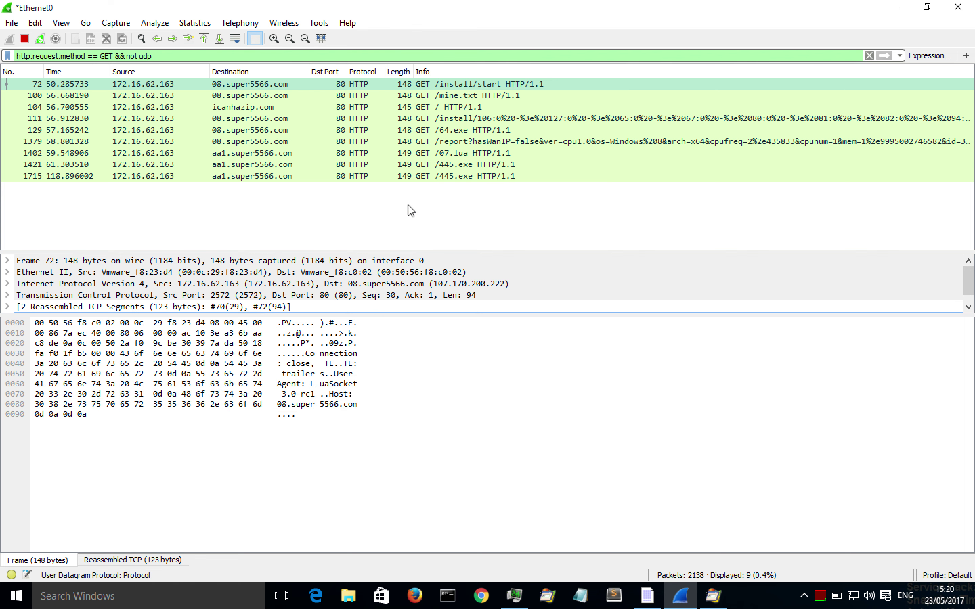
right_click(294, 89)
mouse_move(348, 284)
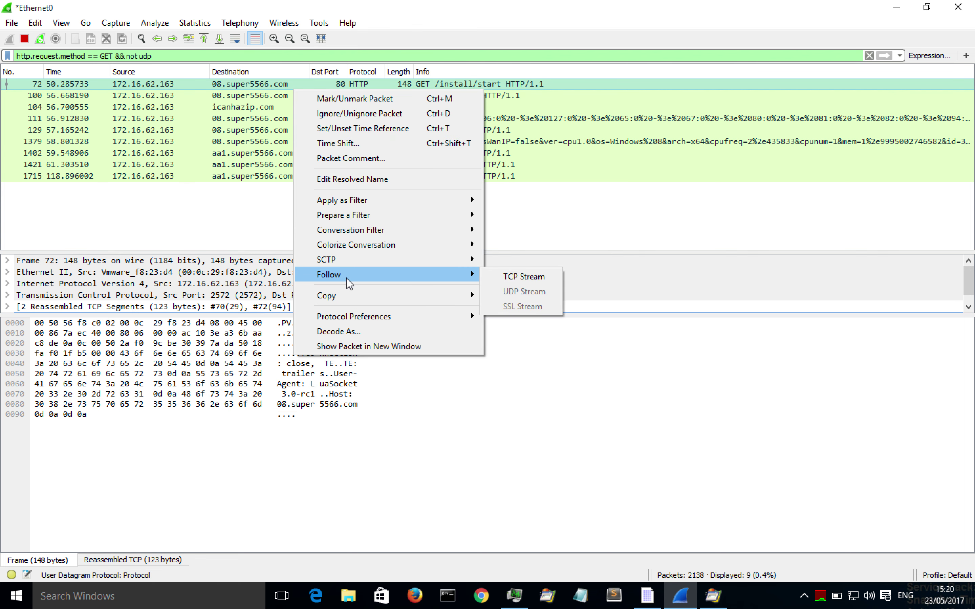
click(518, 276)
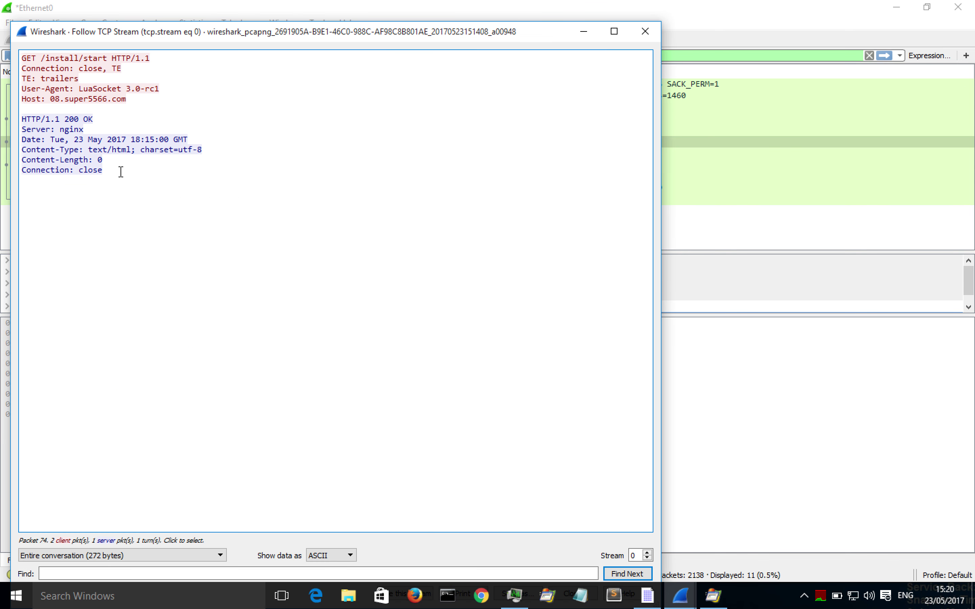
drag(119, 171, 24, 97)
click(263, 116)
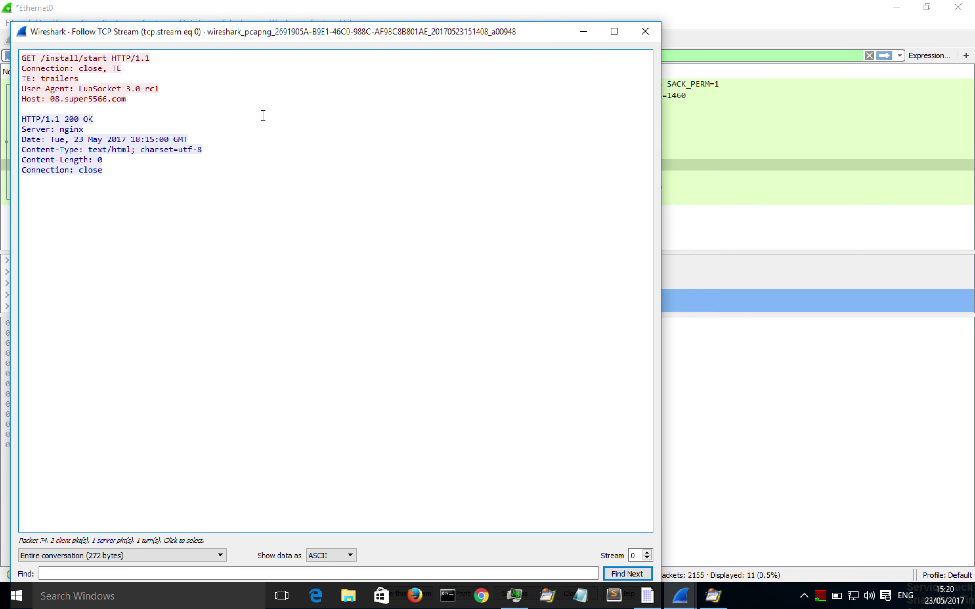
click(645, 31)
drag(92, 56, 3, 57)
key(BackSpace)
text(htt)
key(Down)
key(Return)
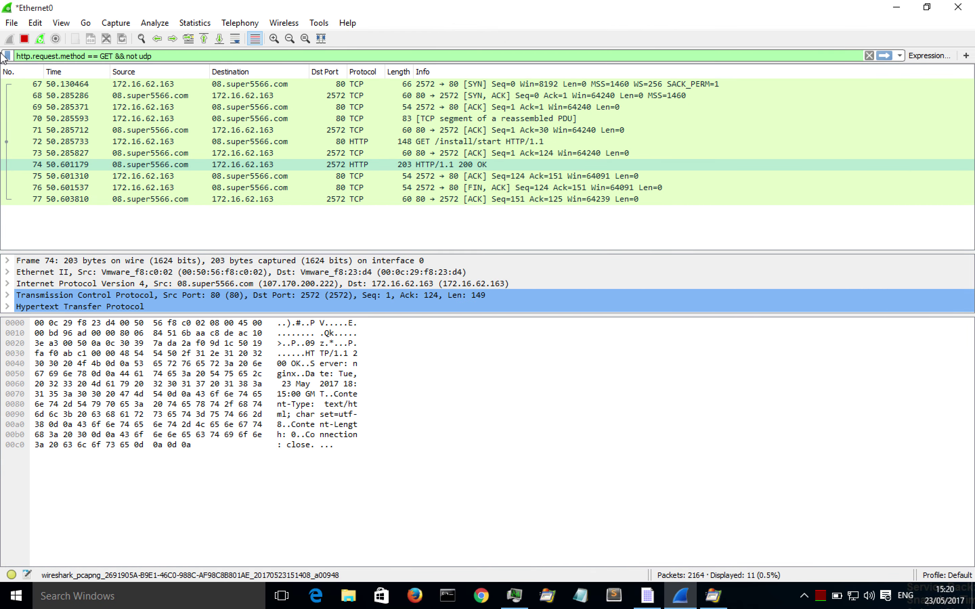
key(Return)
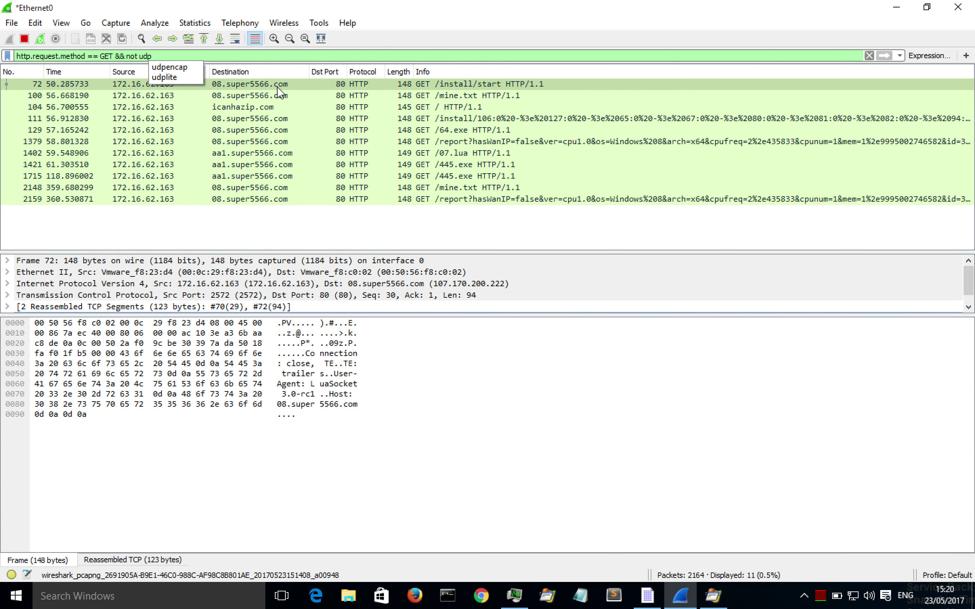
click(276, 96)
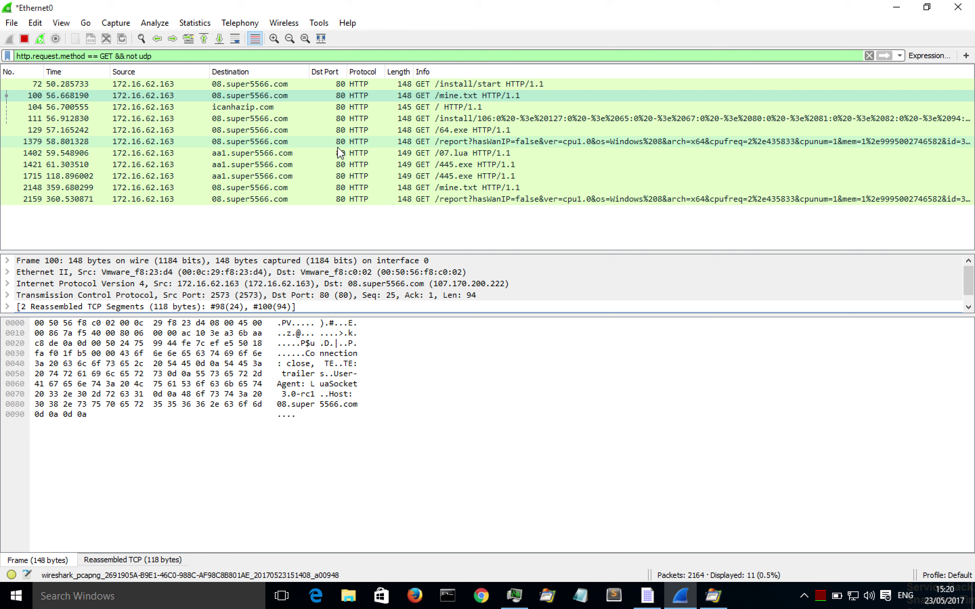
Follow the /mine.txt TCP stream and highlight its 200 OK, cryptonight command line and wallet address
right_click(299, 100)
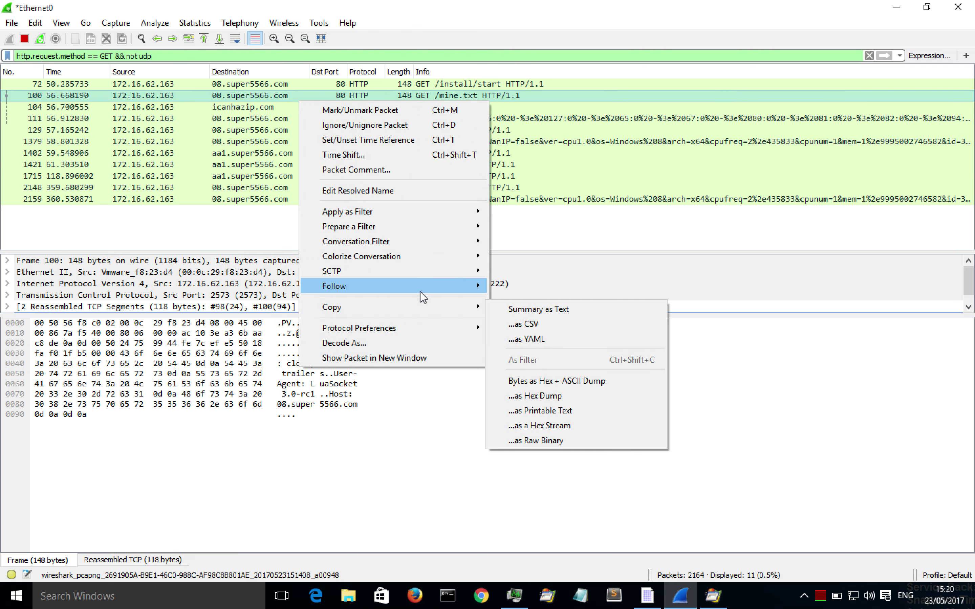
mouse_move(420, 287)
click(523, 285)
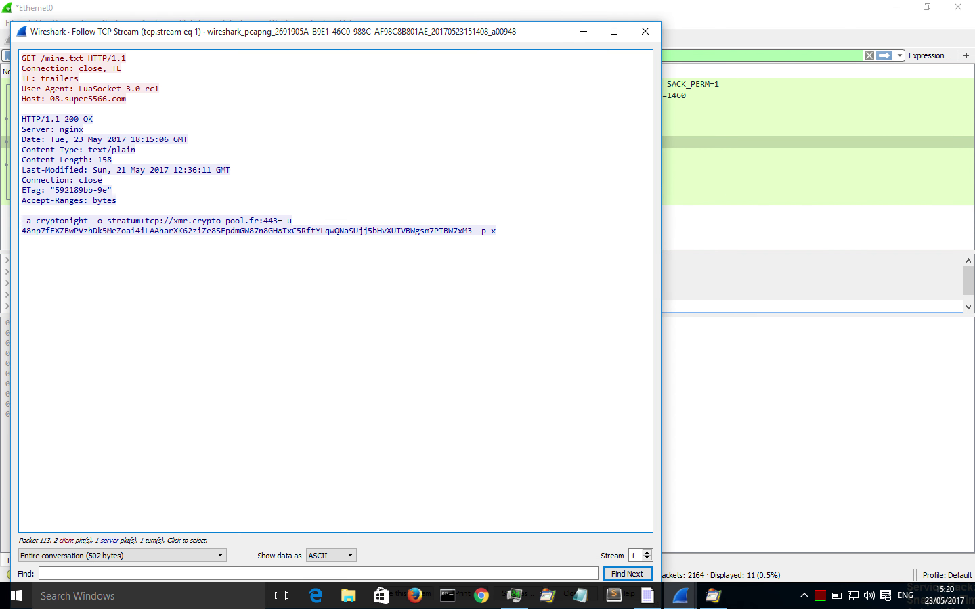
click(306, 192)
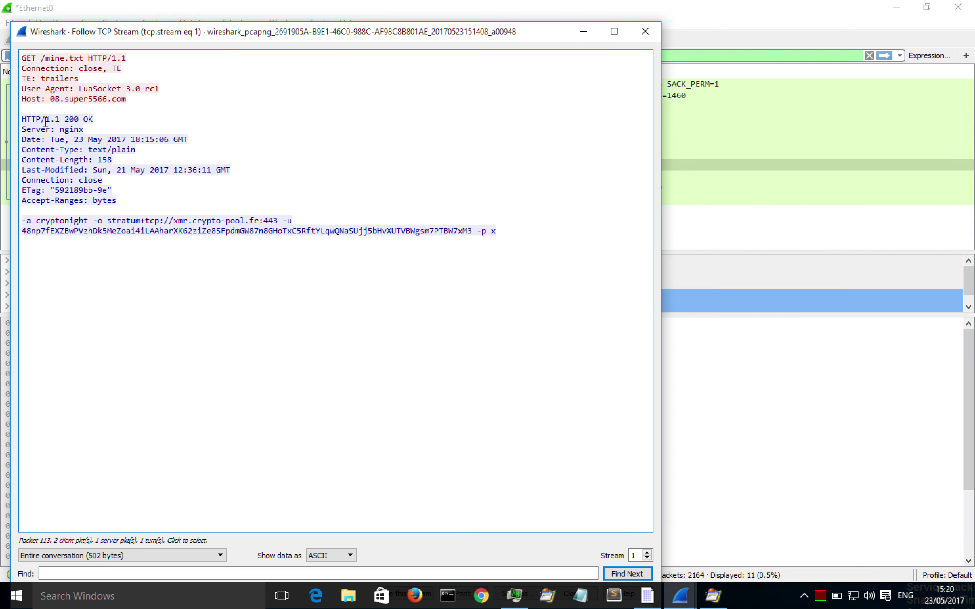
drag(47, 120, 93, 119)
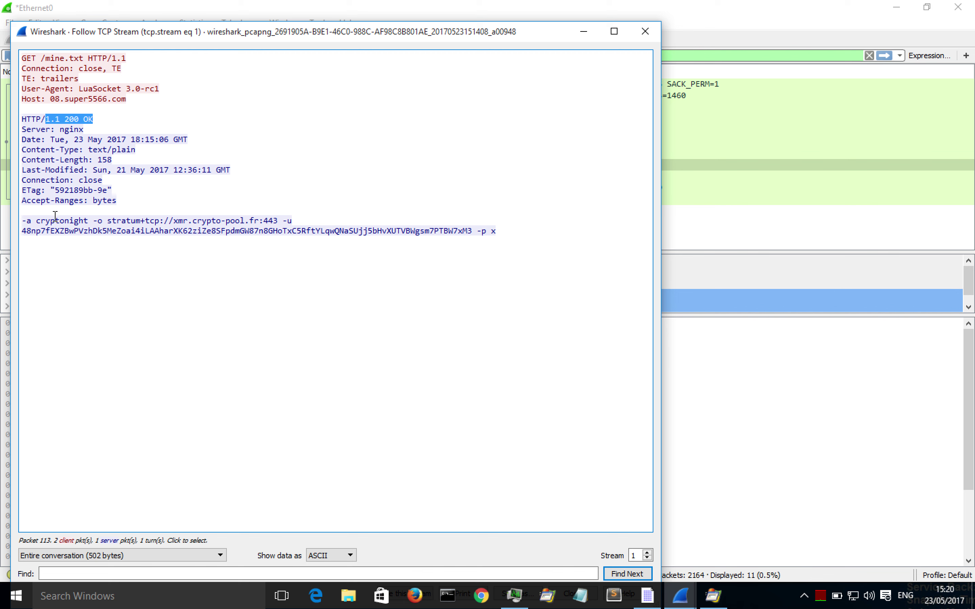
drag(24, 220, 386, 254)
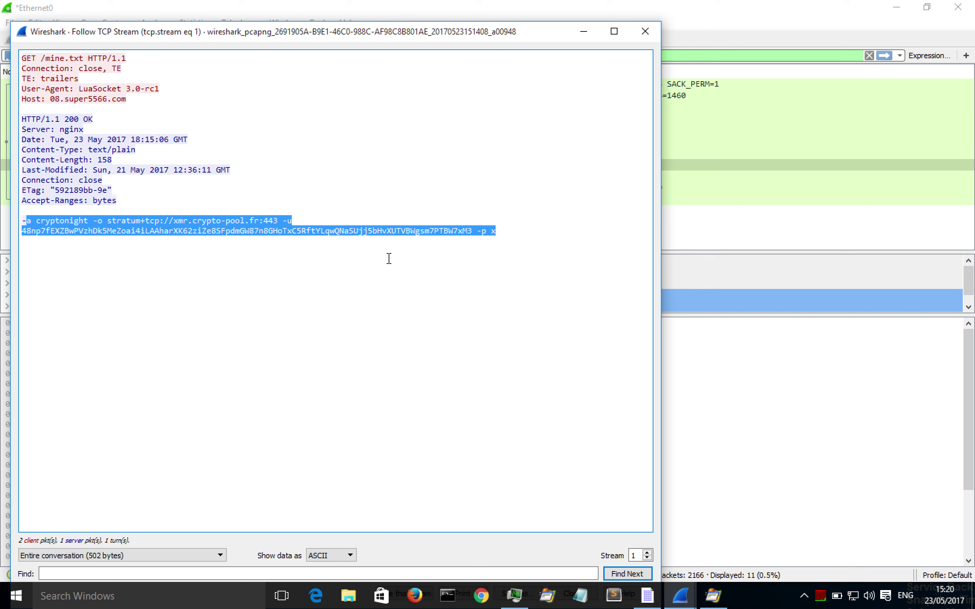
double_click(372, 231)
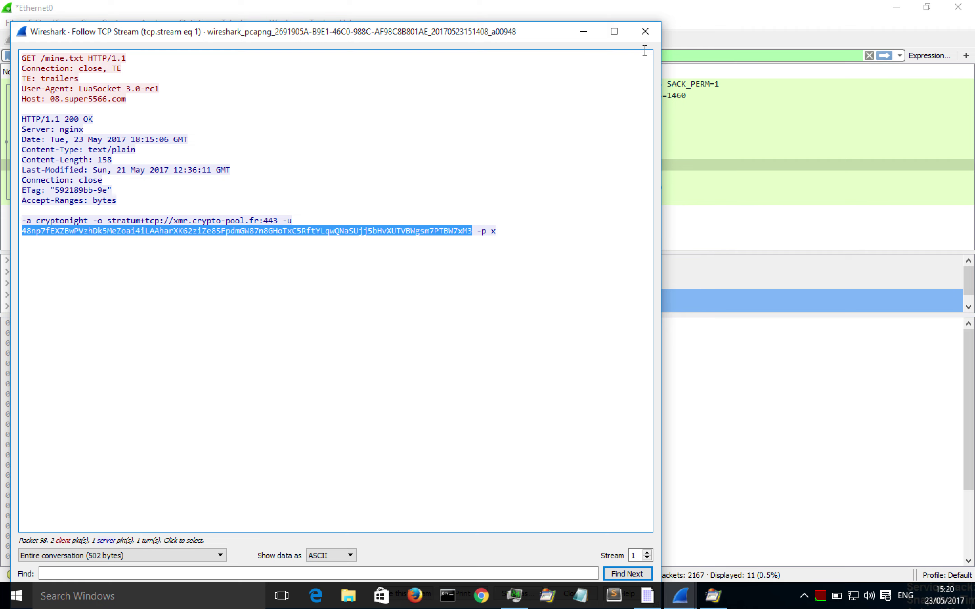
click(644, 40)
Replace the tcp.stream eq 1 filter with http.request.method == GET && not udp
triple_click(195, 55)
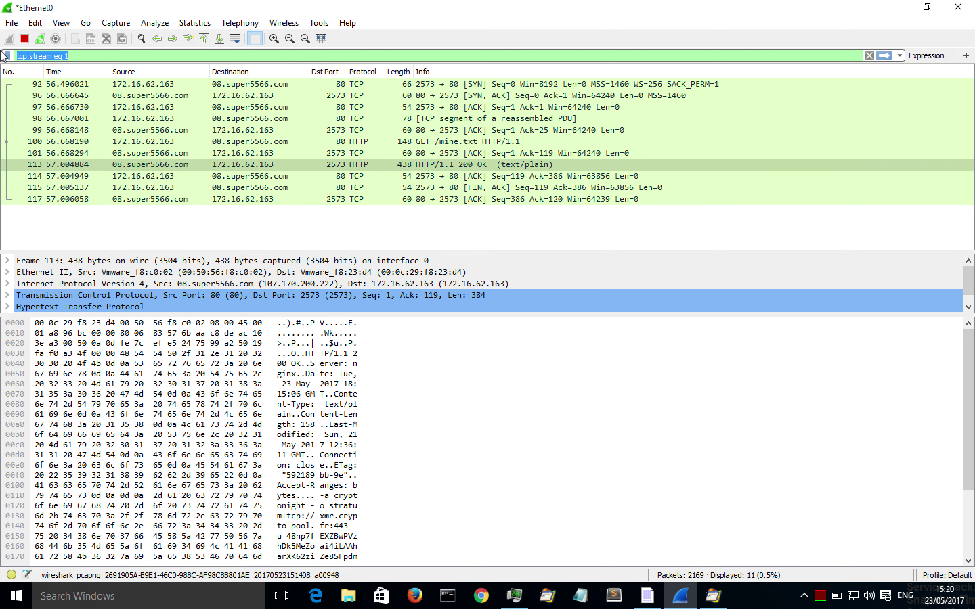
text(http)
key(Down)
key(Return)
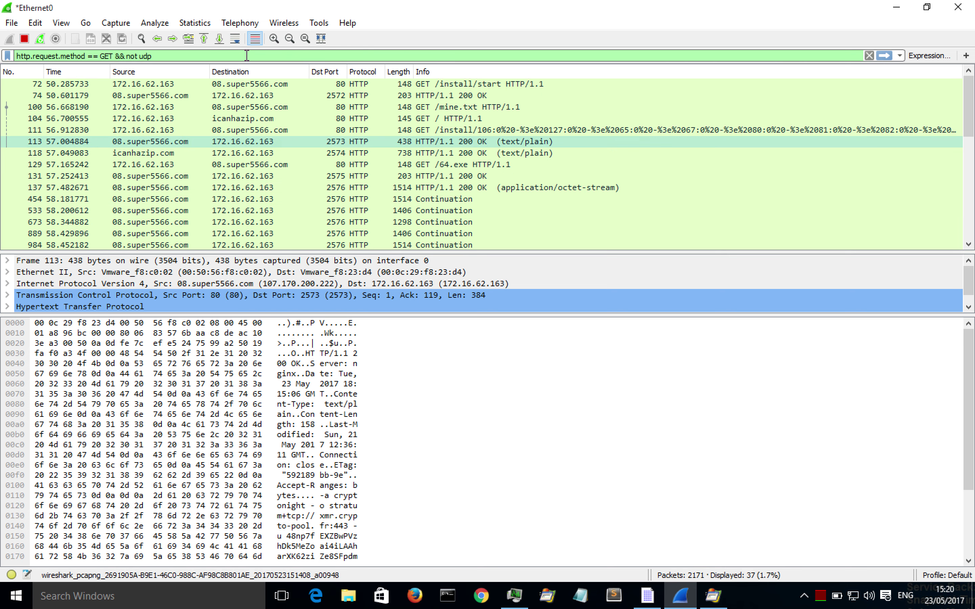
Step from the icanhazip.com request through packet 111 and /64.exe to the /report request
click(291, 105)
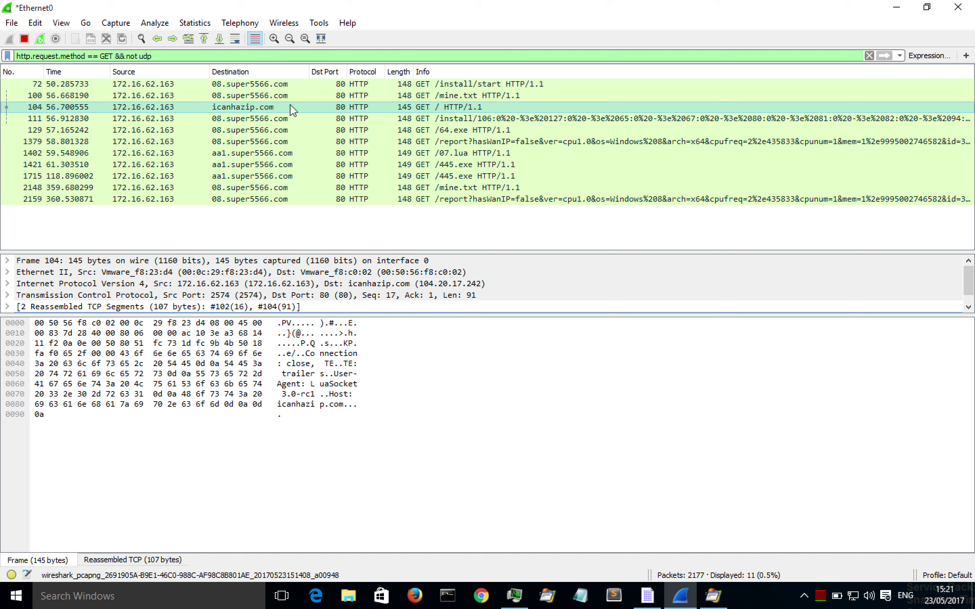
key(Down)
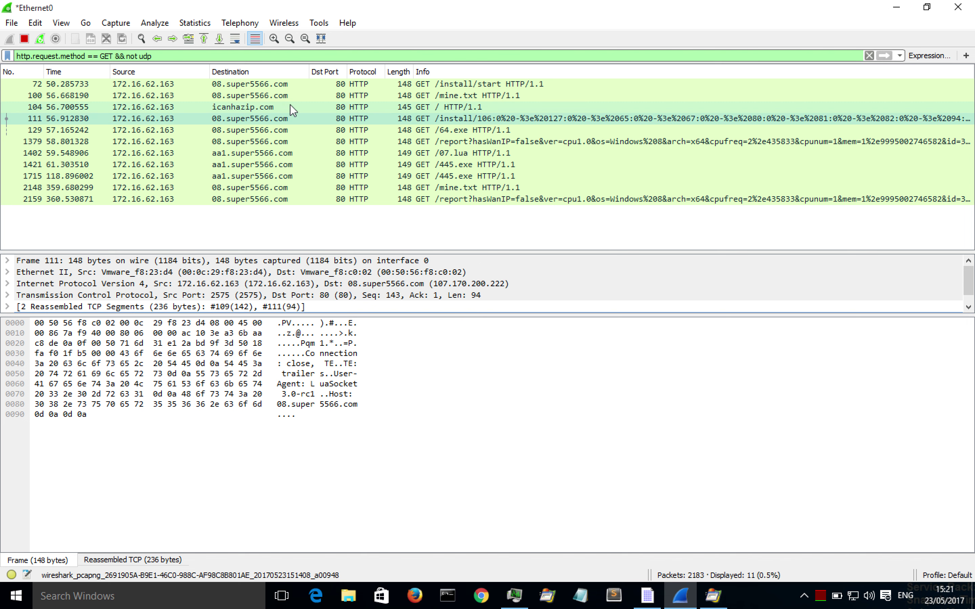
key(Down)
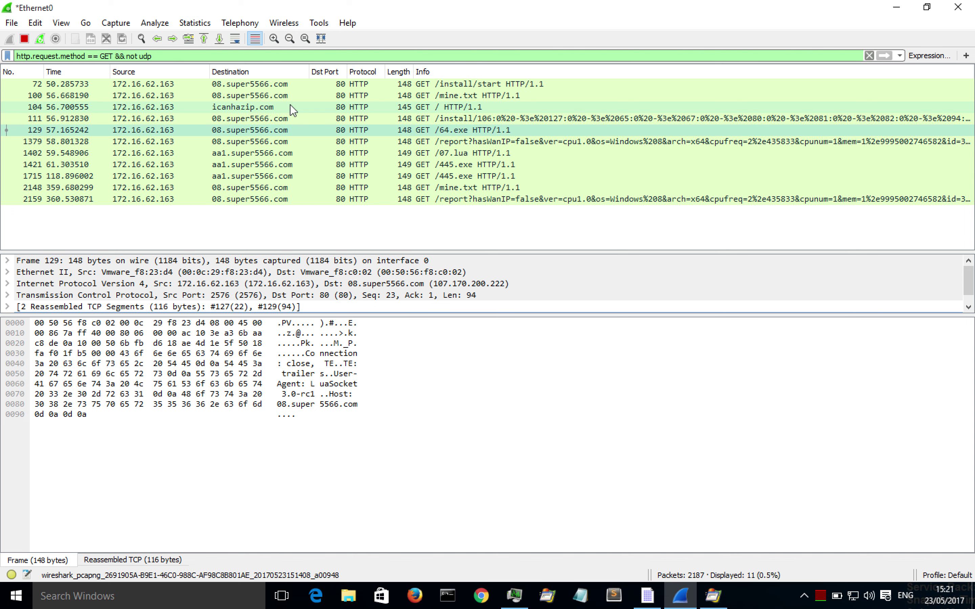
key(Down)
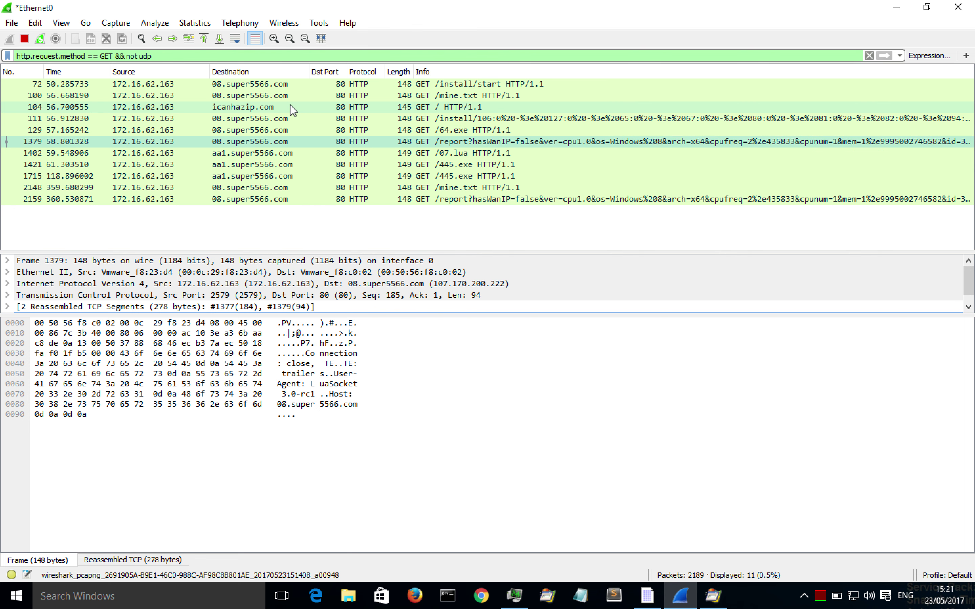
click(309, 142)
Follow packet 1379's TCP stream, highlighting the arch, mem and returned aa1.super5566.com/07.lua URL
right_click(309, 141)
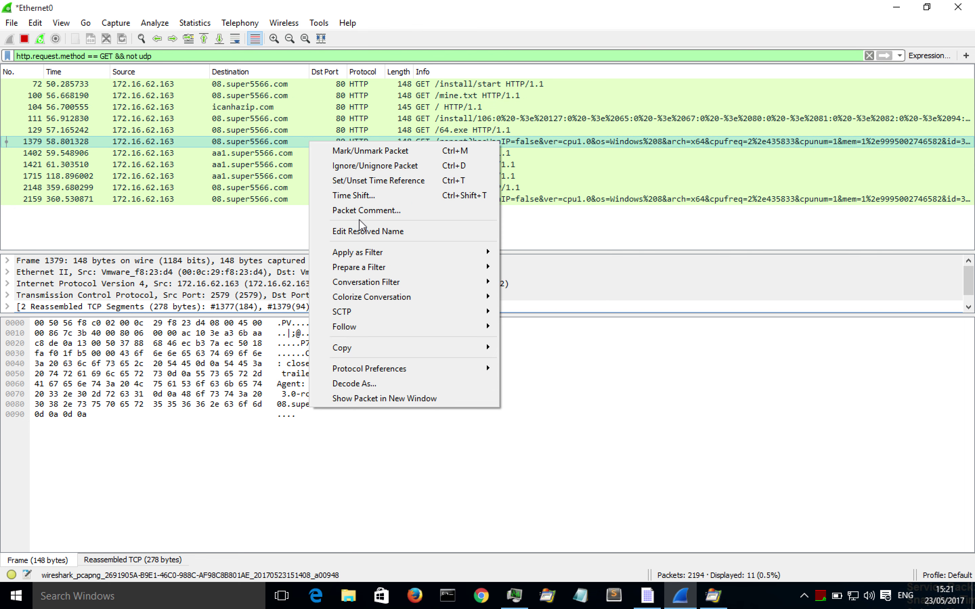
click(528, 327)
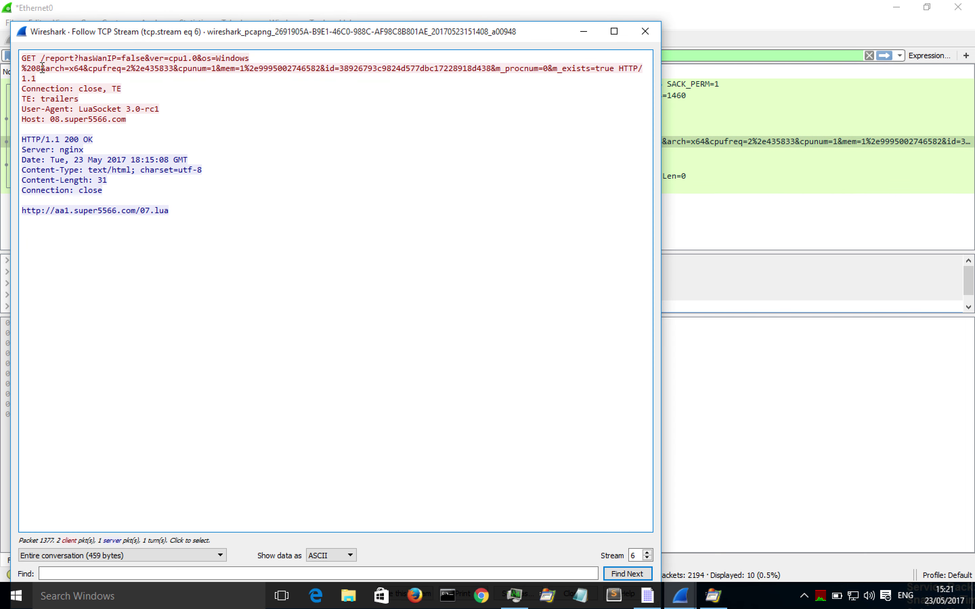
drag(40, 69, 81, 73)
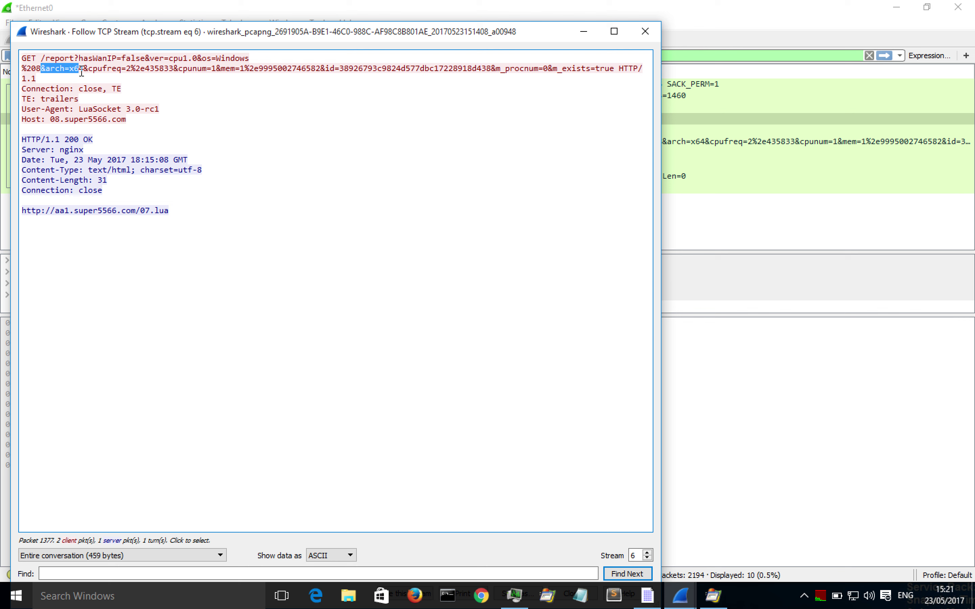
click(192, 75)
drag(240, 66, 325, 68)
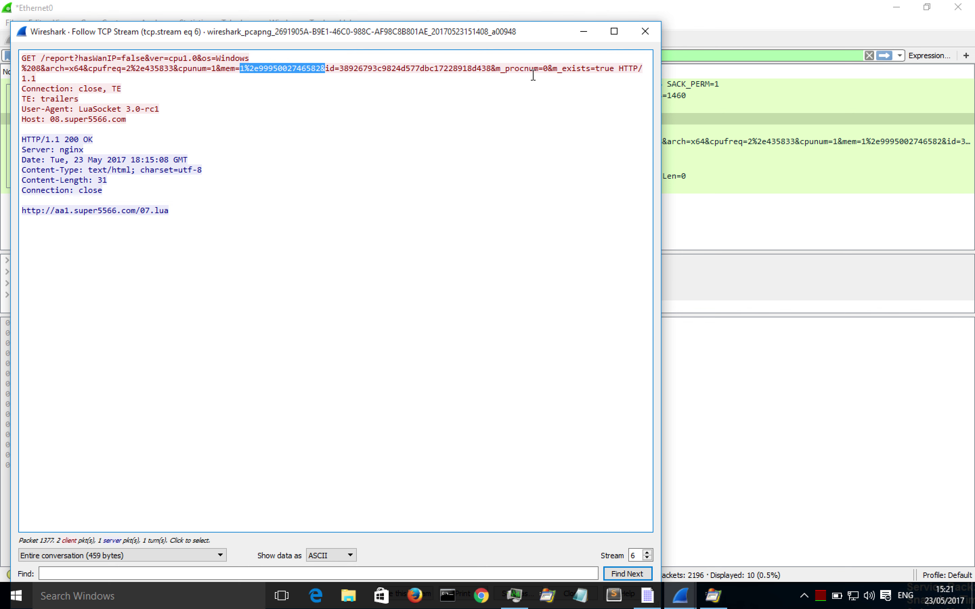
click(363, 157)
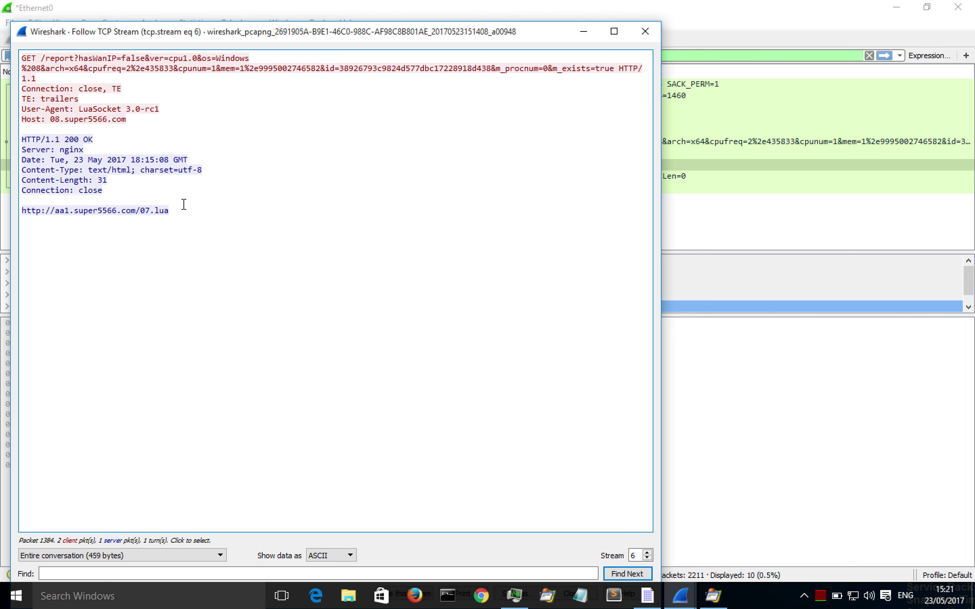
drag(172, 210, 4, 217)
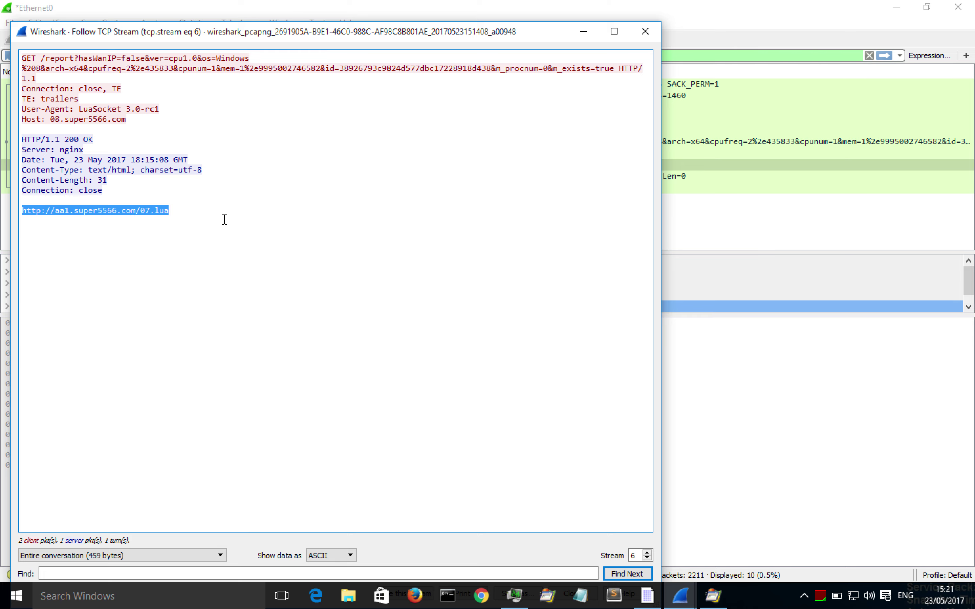
click(636, 32)
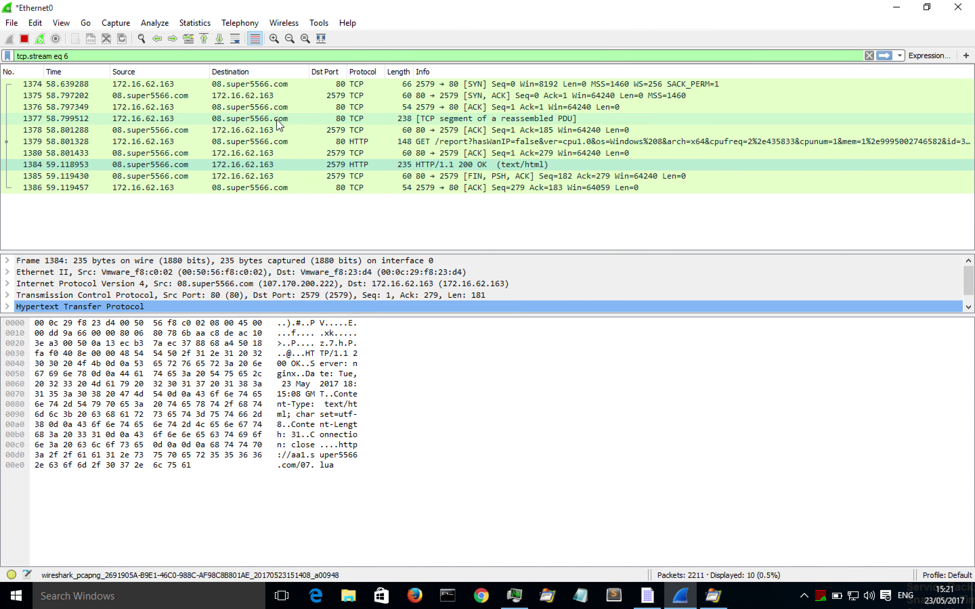
Replace the tcp.stream eq 6 filter with the HTTP GET request filter again
drag(181, 56, 4, 58)
text(htt)
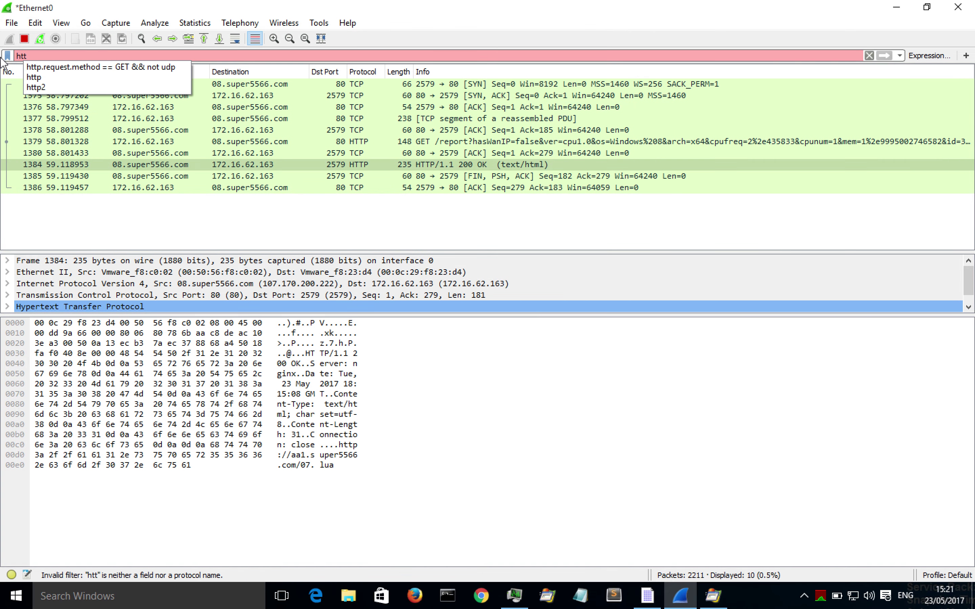
key(Down)
key(Return)
key(Return)
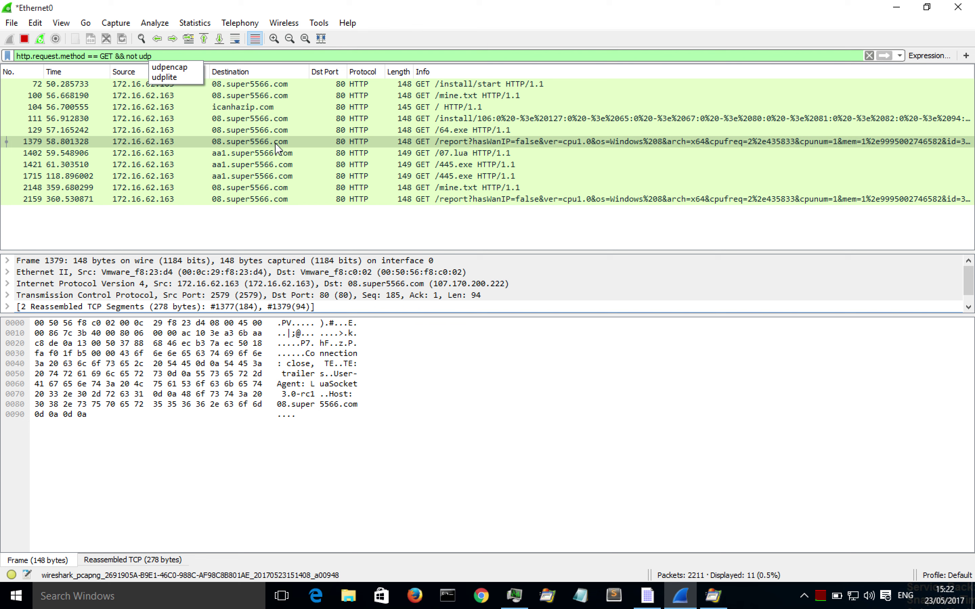
Select the /07.lua request, move to /445.exe, and stop the live capture
click(267, 154)
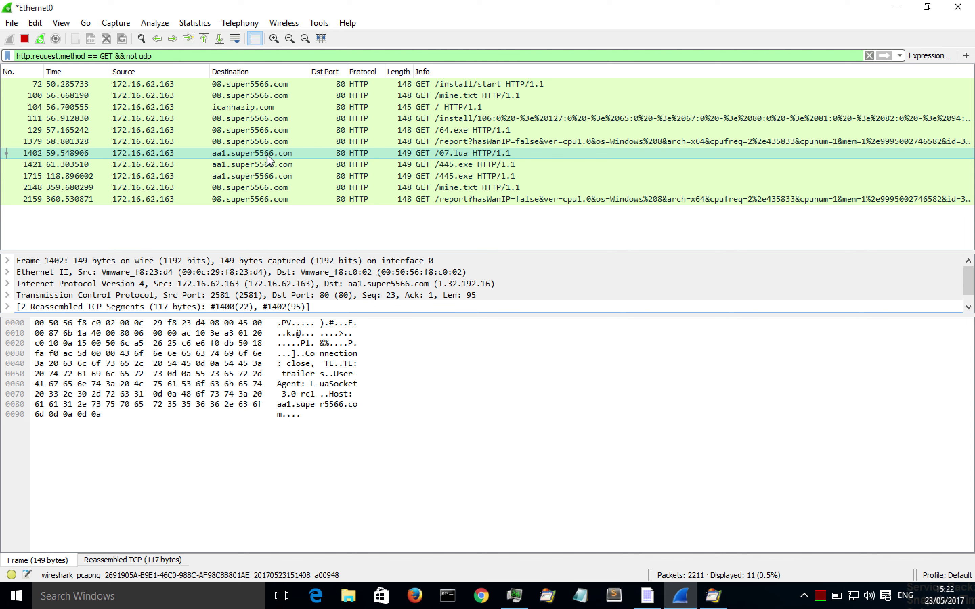
key(Down)
key(Down)
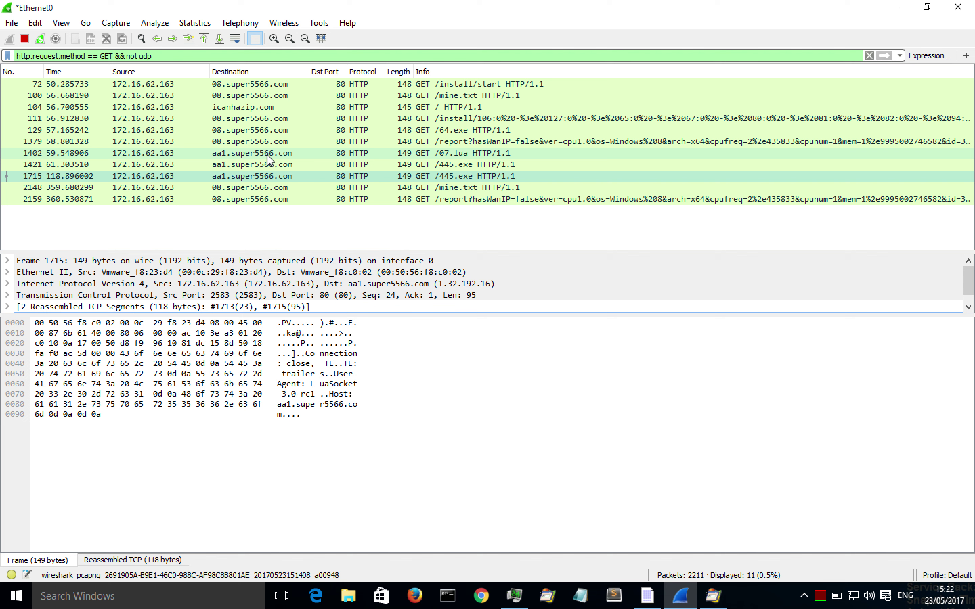
key(ctrl+e)
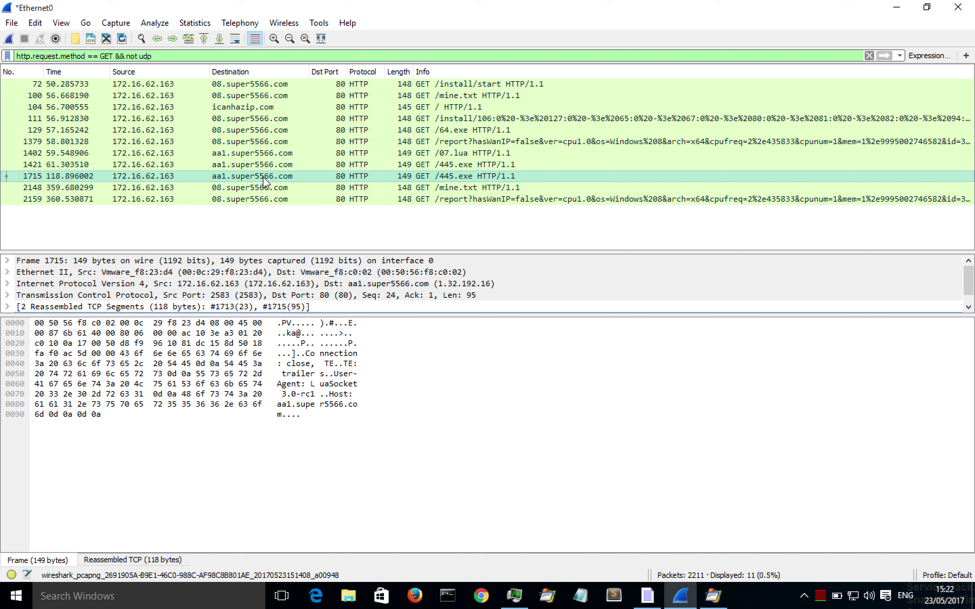
Step between the report and 64.exe requests, ending on the final report in frame 2159
key(Down)
key(Down)
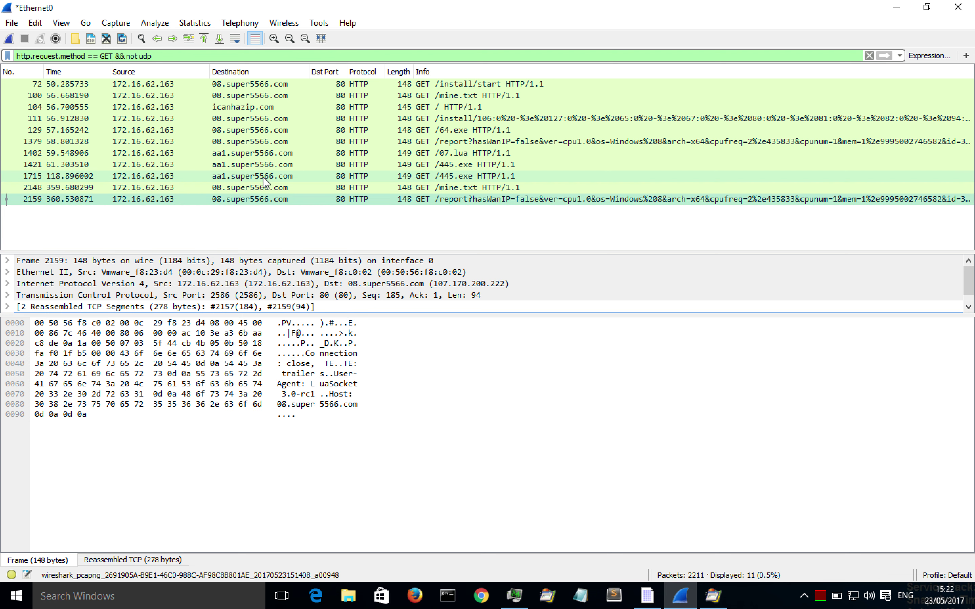
key(Up)
key(Up)
key(Up)
key(Up)
key(Up)
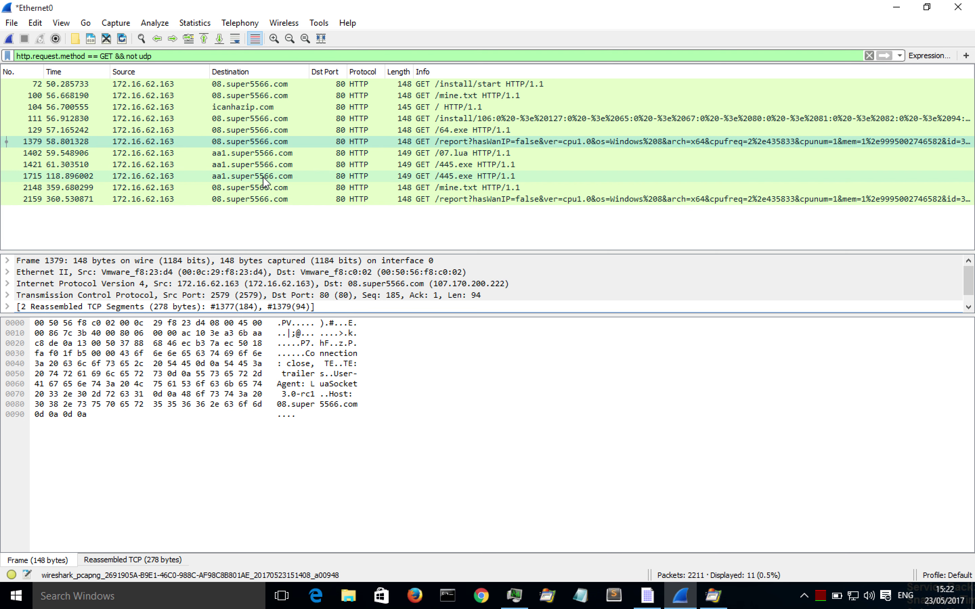
key(Down)
key(Down)
key(Down)
key(Up)
key(Up)
key(Up)
key(Up)
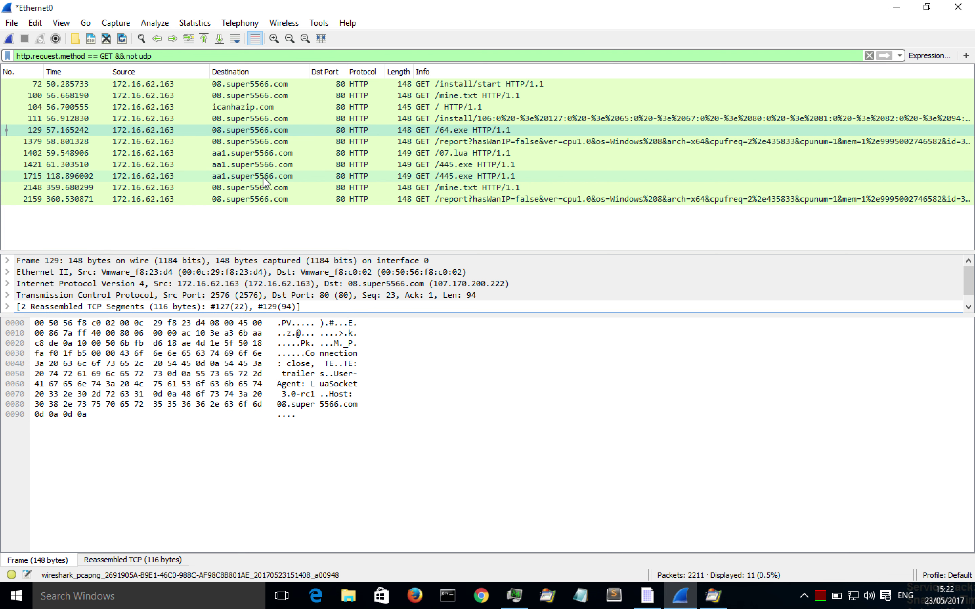
key(Down)
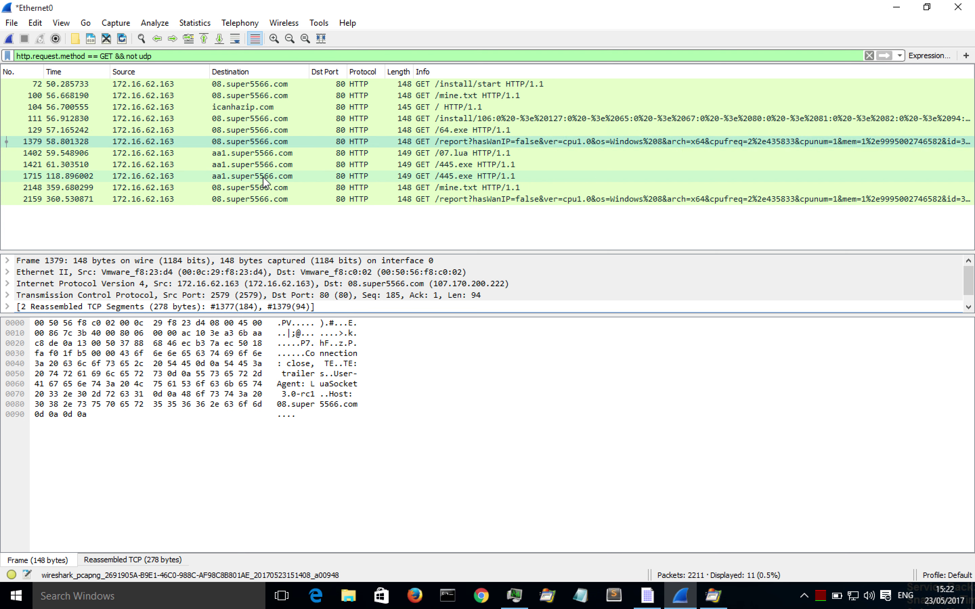
click(260, 195)
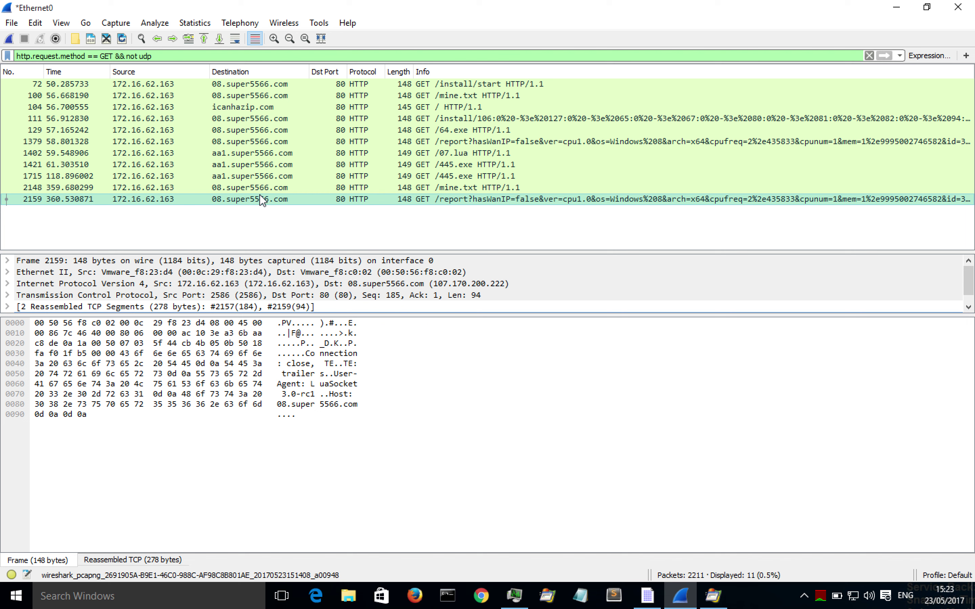
Check the report, 07.lua, 445.exe and 64.exe requests, then select the whole display filter
click(12, 23)
click(312, 144)
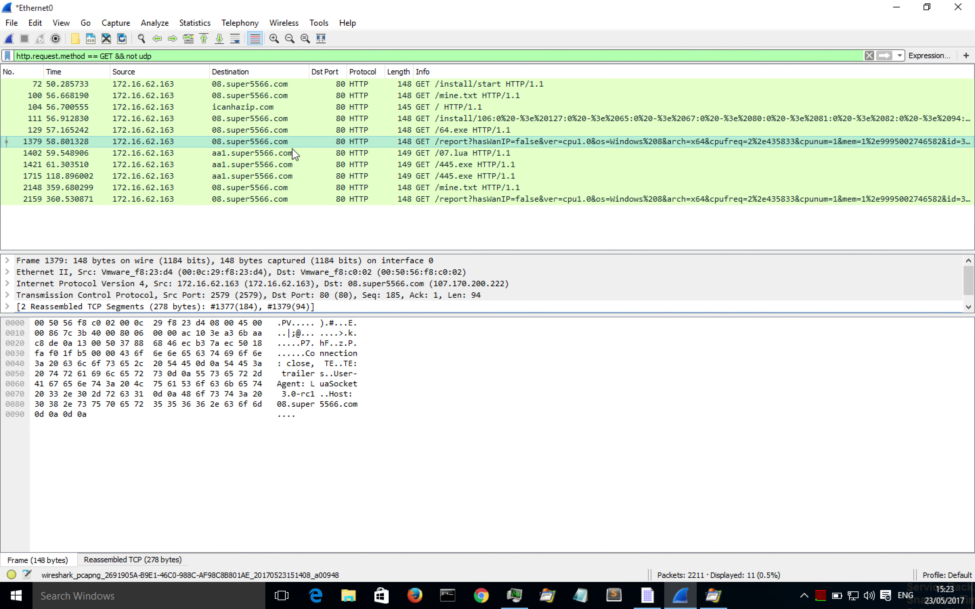
click(278, 154)
click(246, 166)
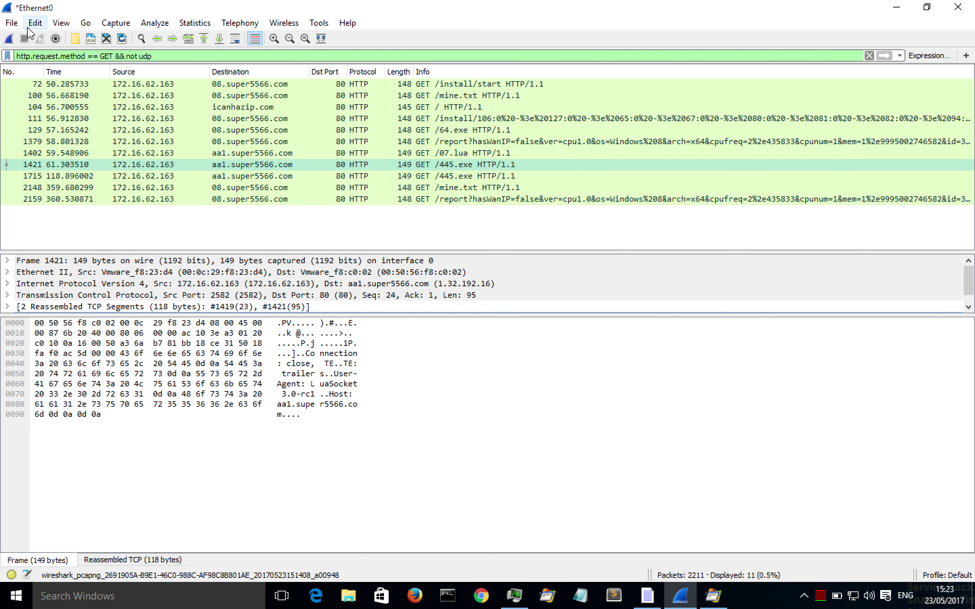
click(14, 25)
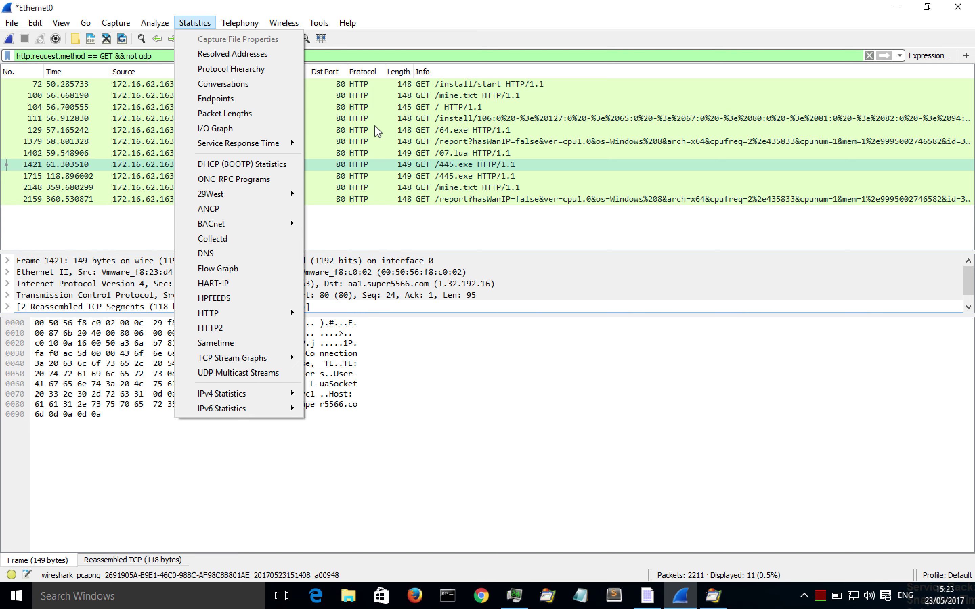
click(373, 129)
triple_click(299, 61)
Clear the display filter to show all packets and list the capture's HTTP objects
key(BackSpace)
key(Return)
click(21, 25)
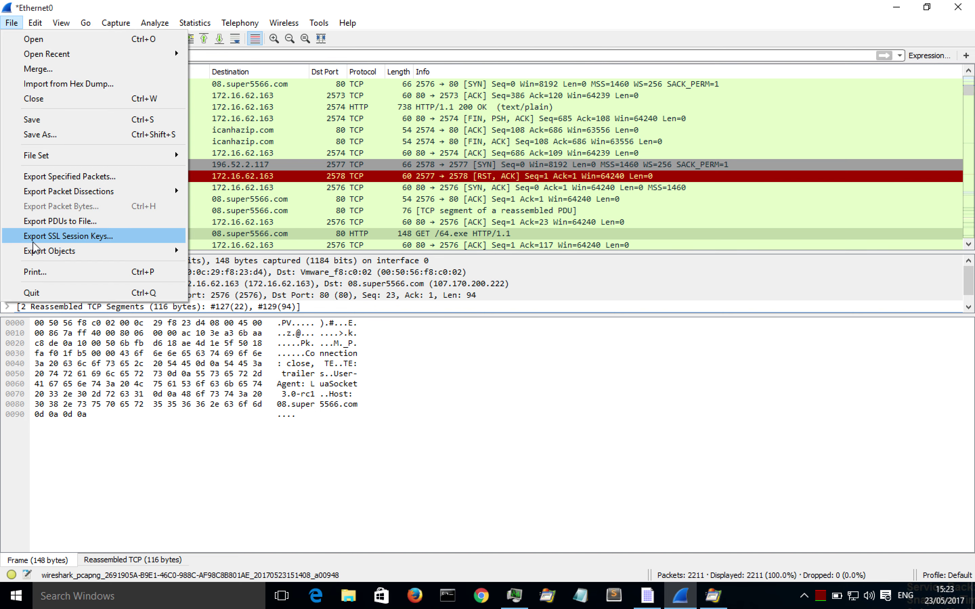
mouse_move(33, 251)
click(220, 268)
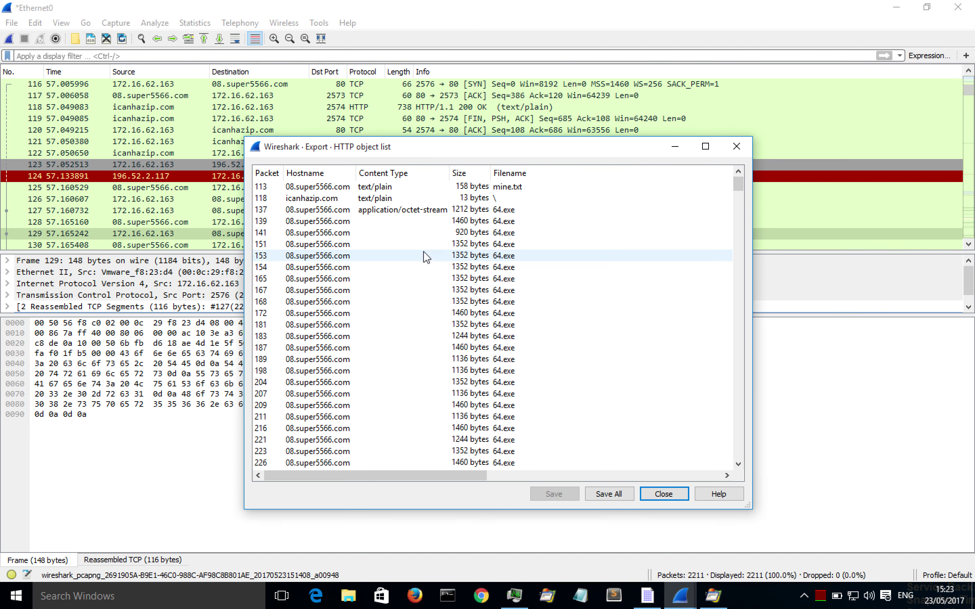
Save the 64.exe object from packet 137 to the Desktop
click(306, 214)
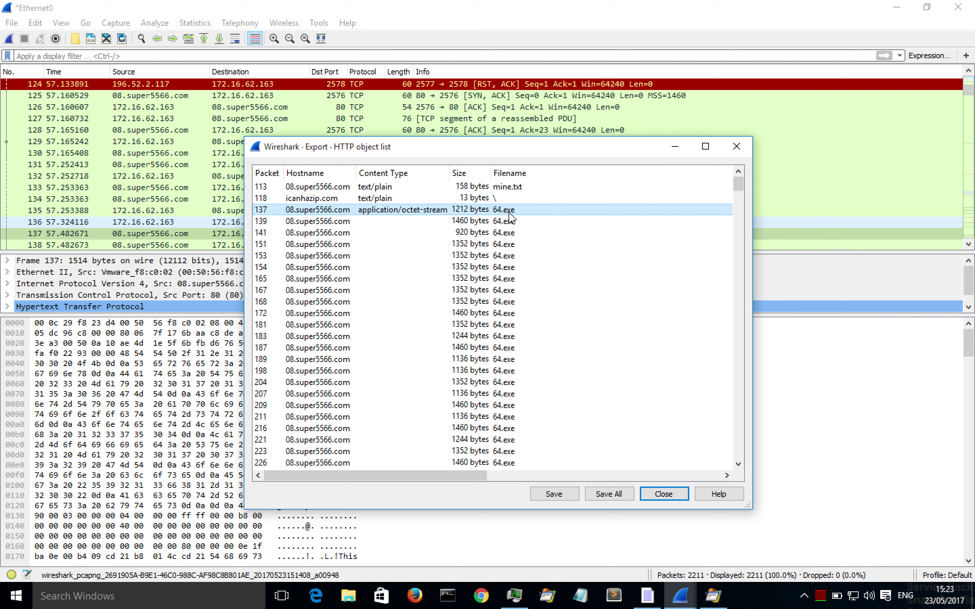
click(547, 499)
click(292, 254)
click(617, 459)
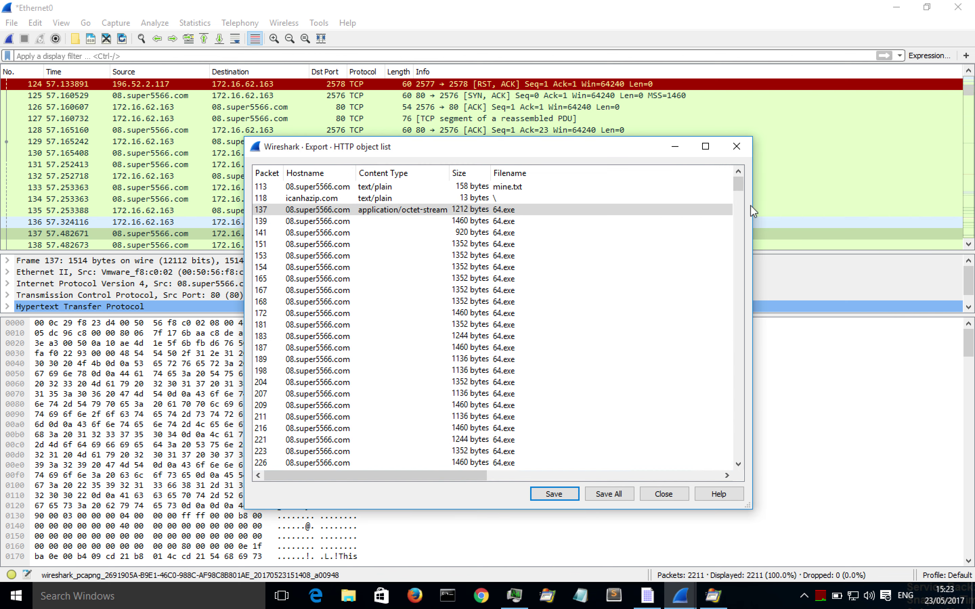
Save the 445.exe object to the Desktop
drag(737, 192, 739, 394)
drag(591, 403, 407, 374)
click(554, 495)
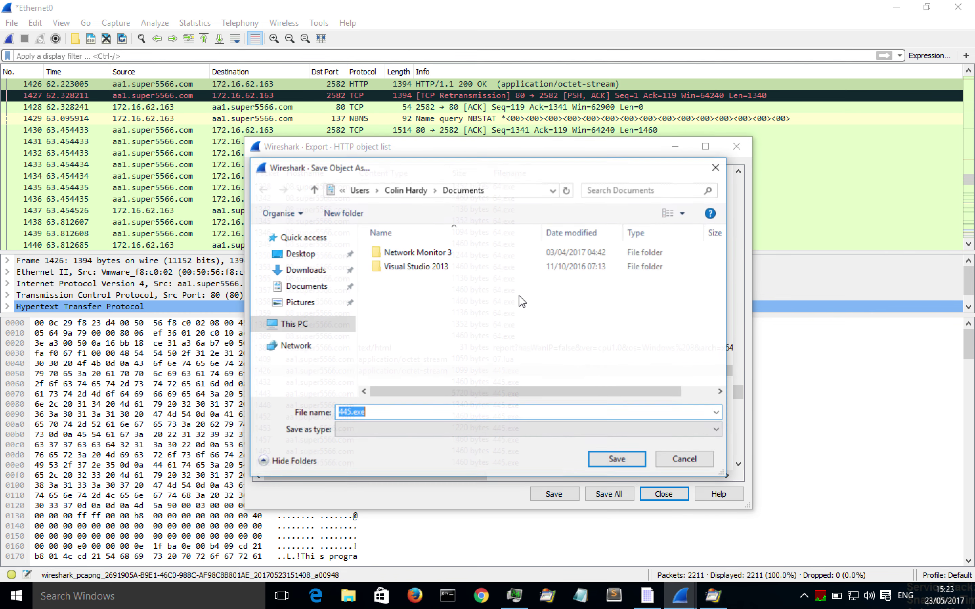
click(301, 254)
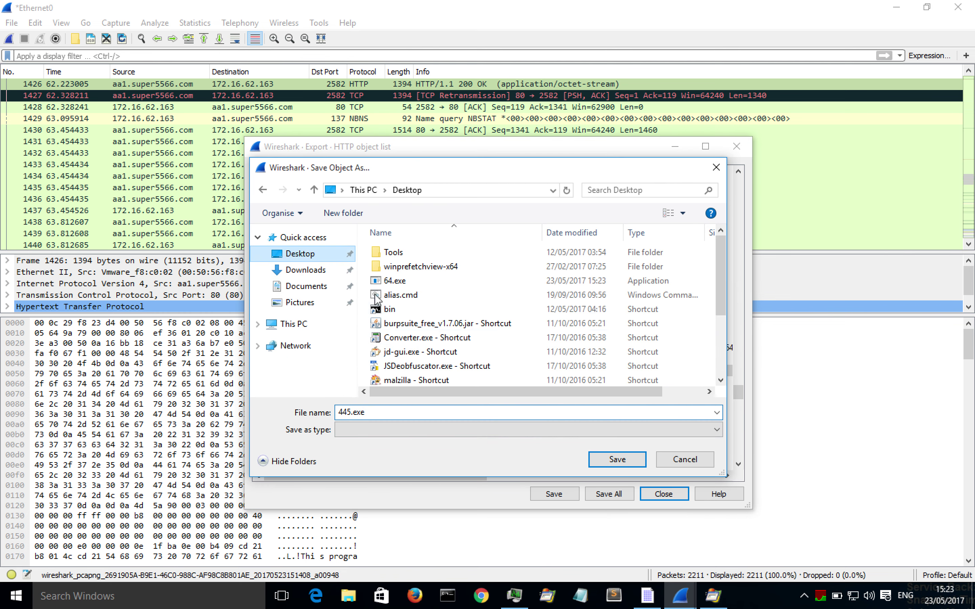
click(617, 460)
Save the 07.lua object from packet 1409 to the Desktop, then close the object list
click(417, 361)
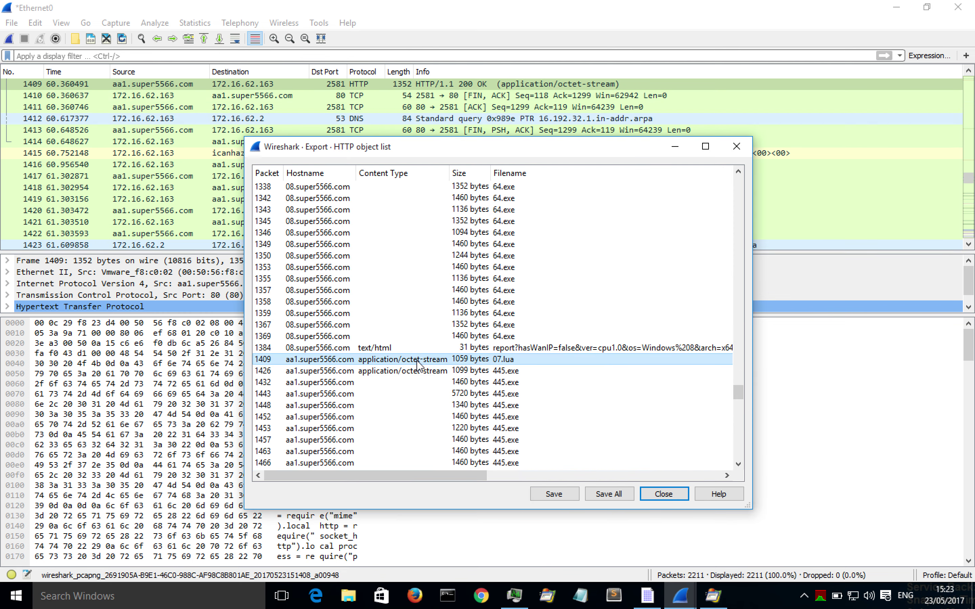
click(537, 496)
click(300, 254)
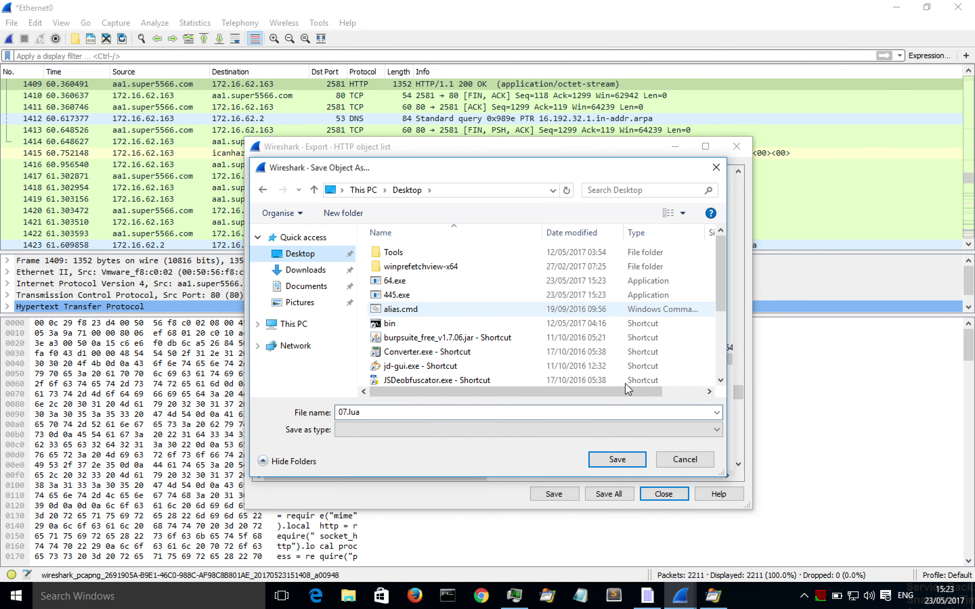
click(617, 460)
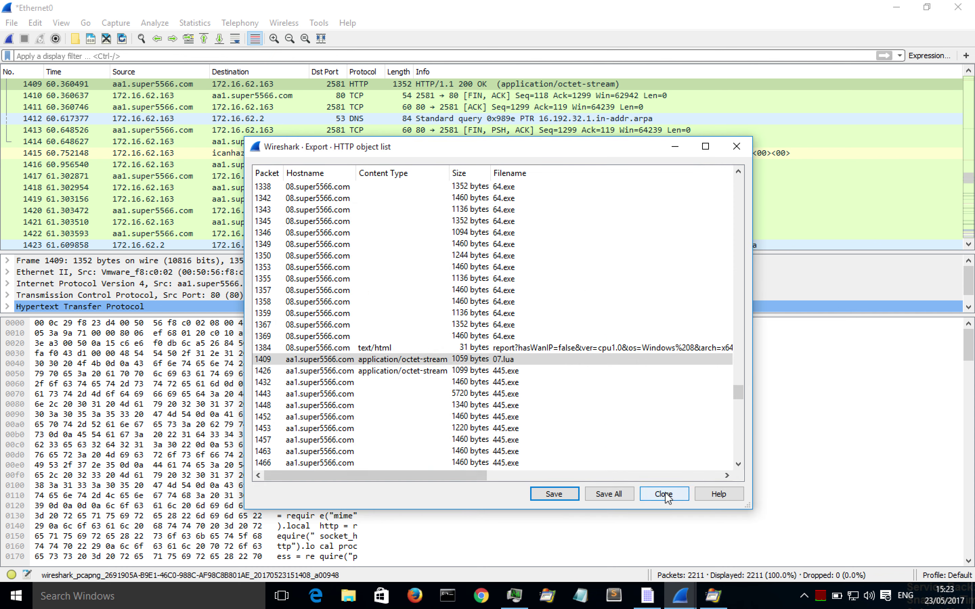
drag(735, 389, 734, 454)
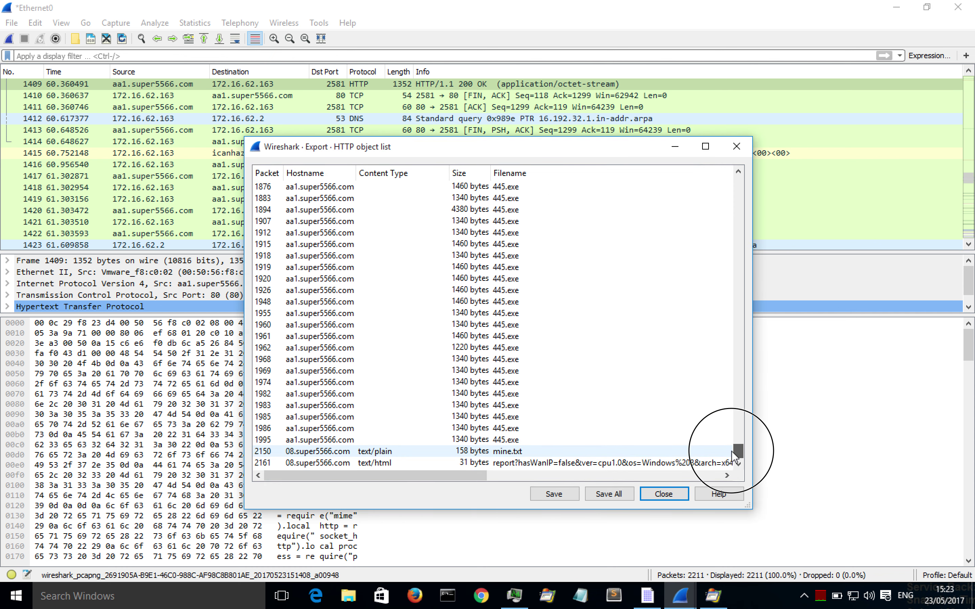
click(387, 455)
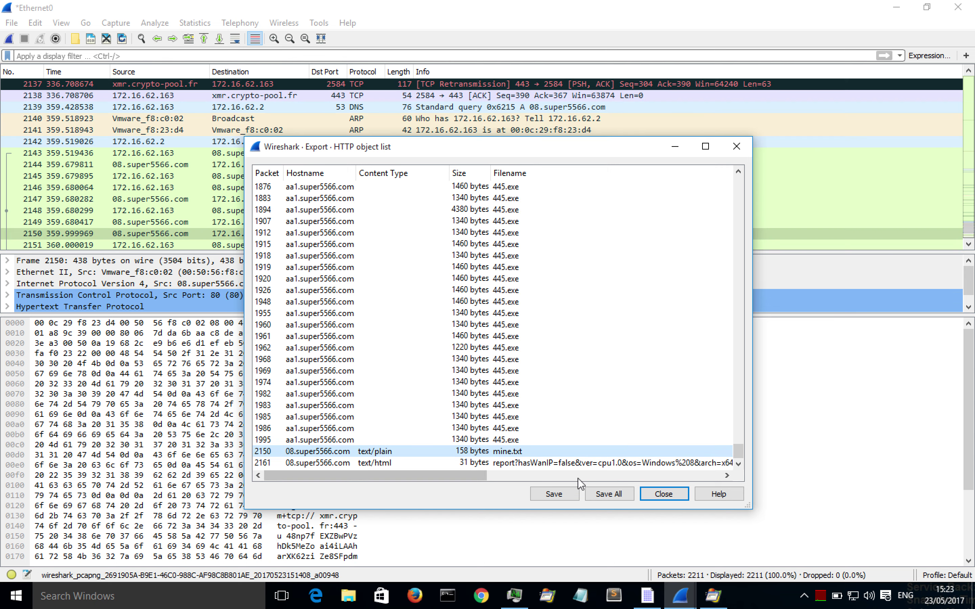
click(655, 498)
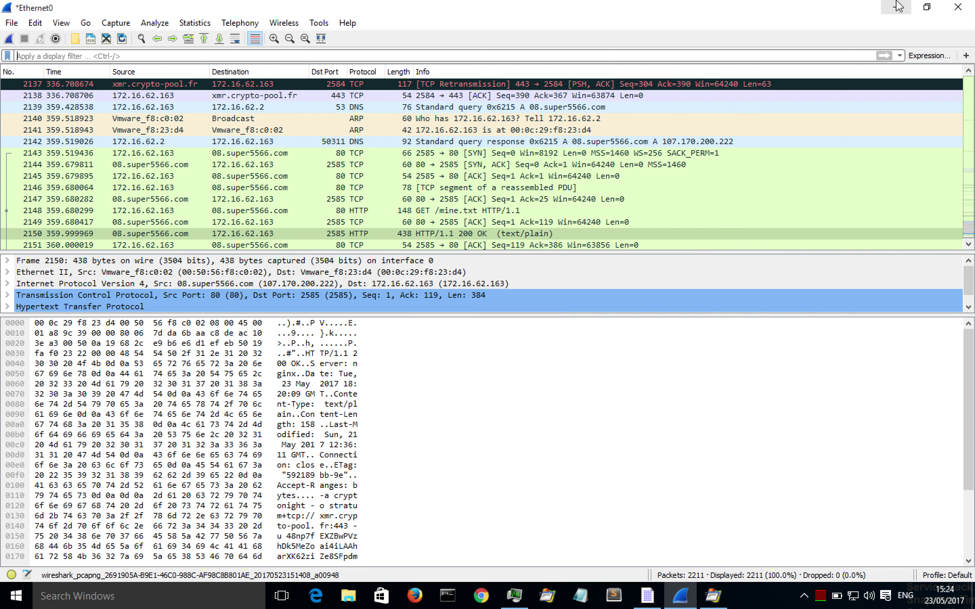
Drag the Desktop's 64.exe, 445.exe and 07.lua into HashMyFiles to get their MD5 hashes
click(898, 9)
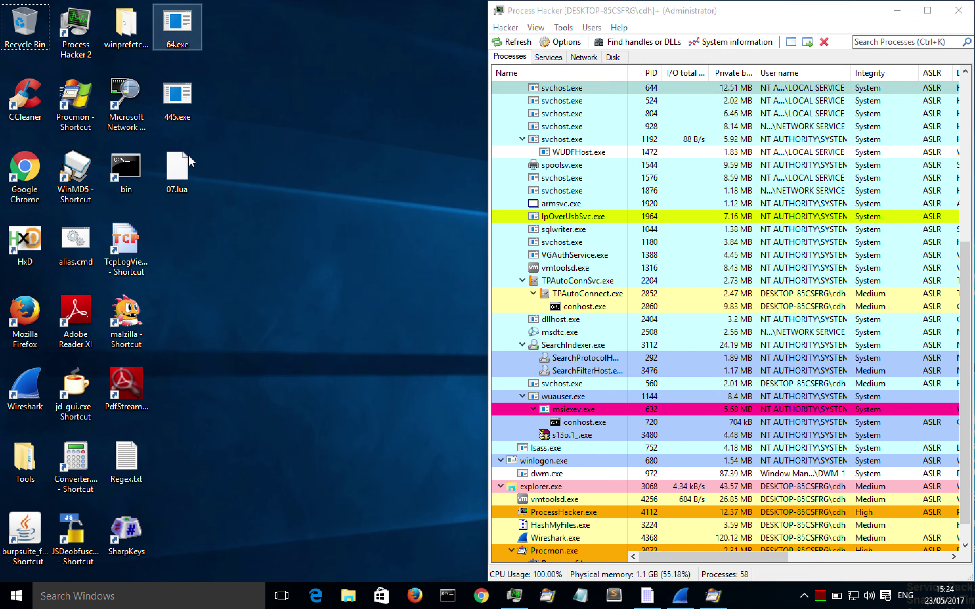
click(647, 596)
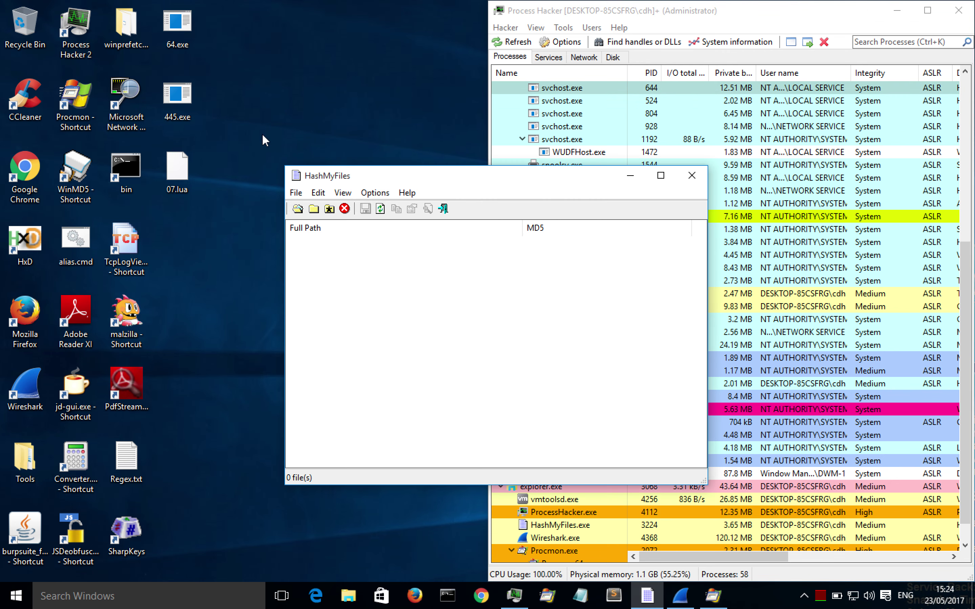
click(182, 42)
ctrl+click(178, 101)
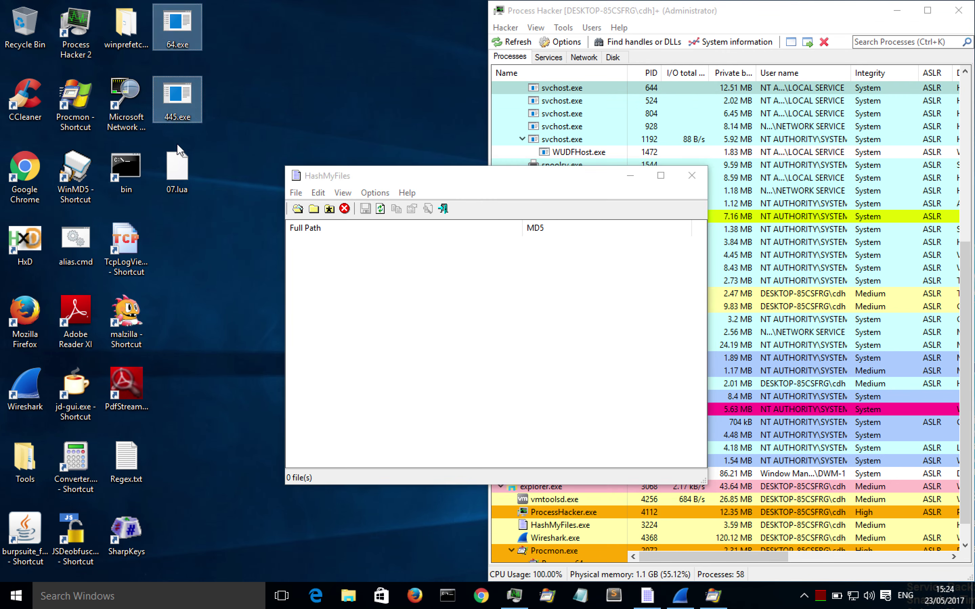
ctrl+click(177, 174)
drag(177, 173, 400, 275)
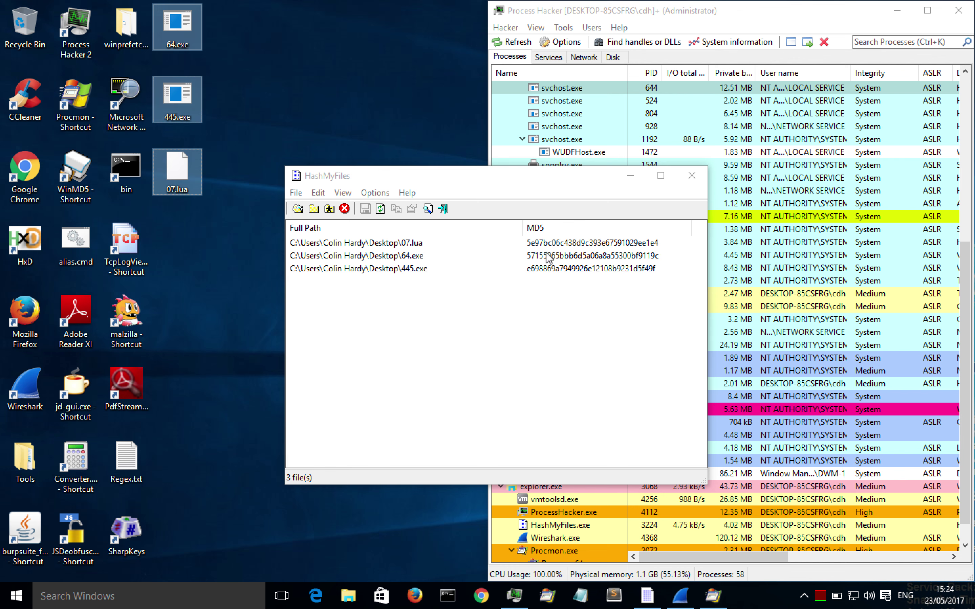
click(549, 282)
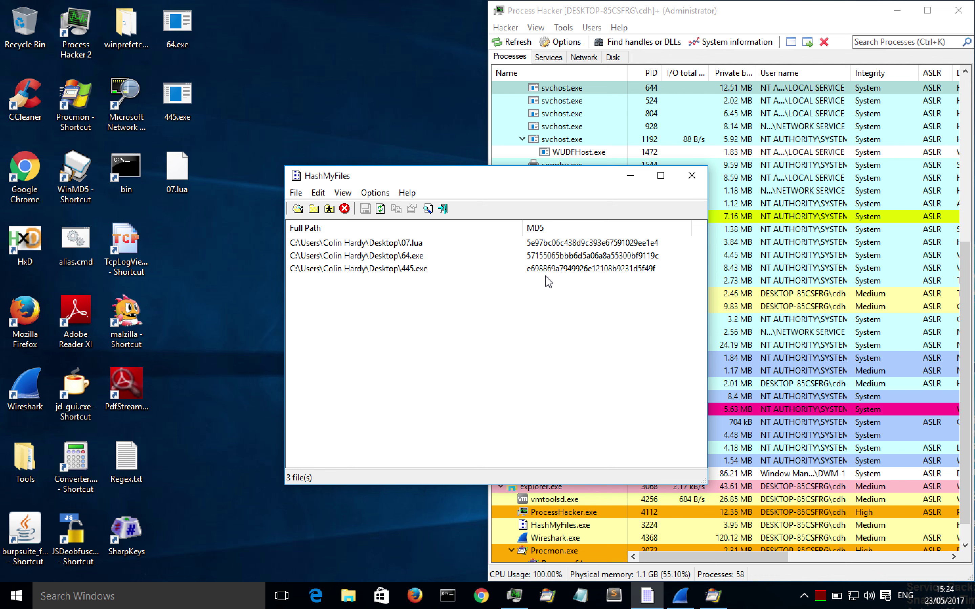
click(630, 175)
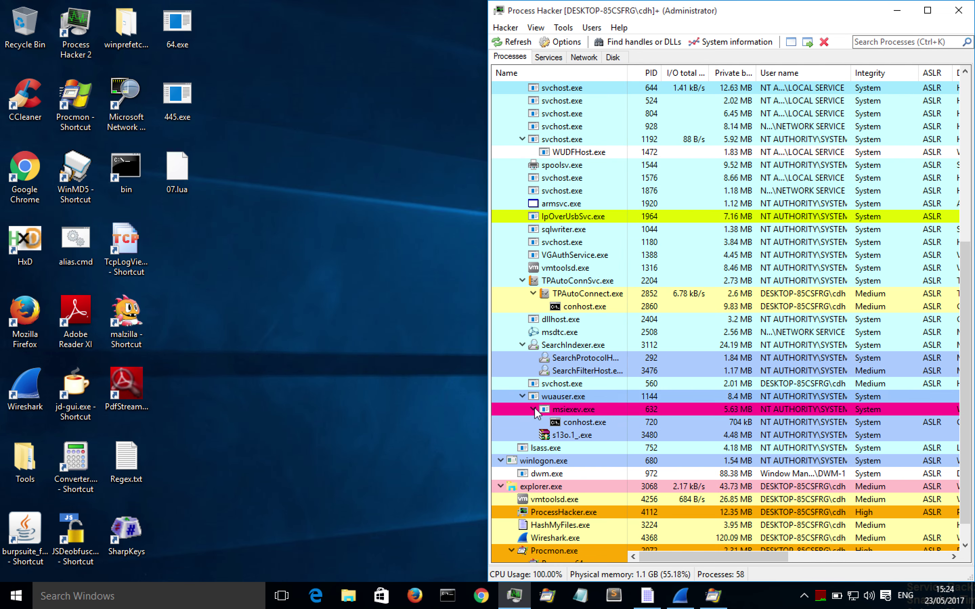
Read the s13o.1_.exe command line in its Process Hacker Properties, then open File Explorer
mouse_move(542, 436)
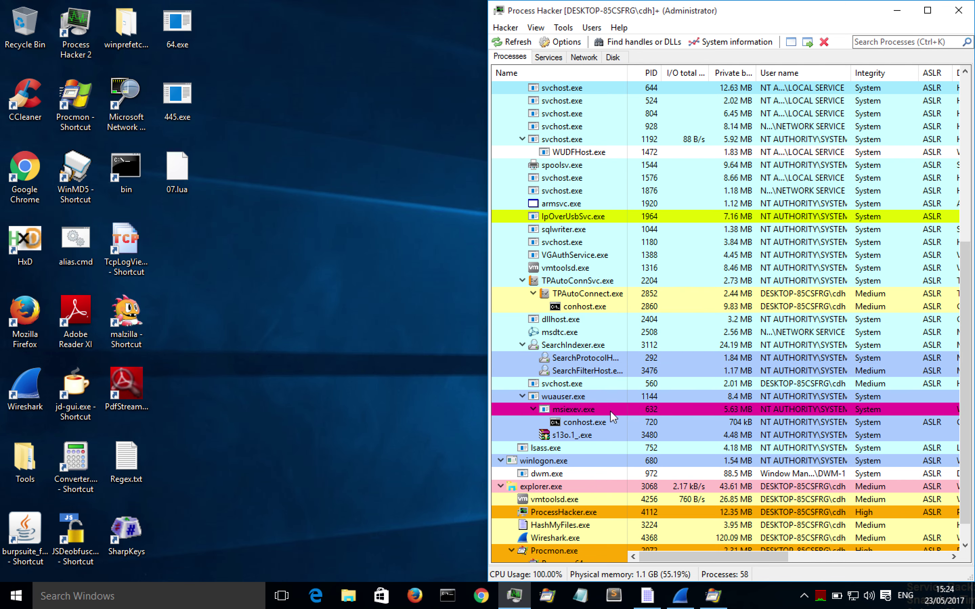
scroll(579, 360, down, 1)
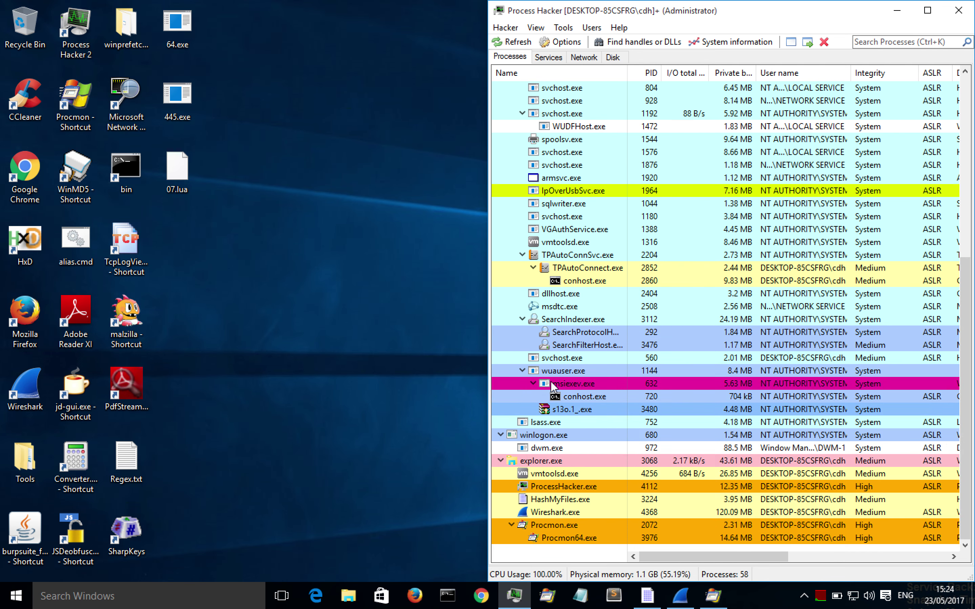
mouse_move(507, 387)
right_click(571, 408)
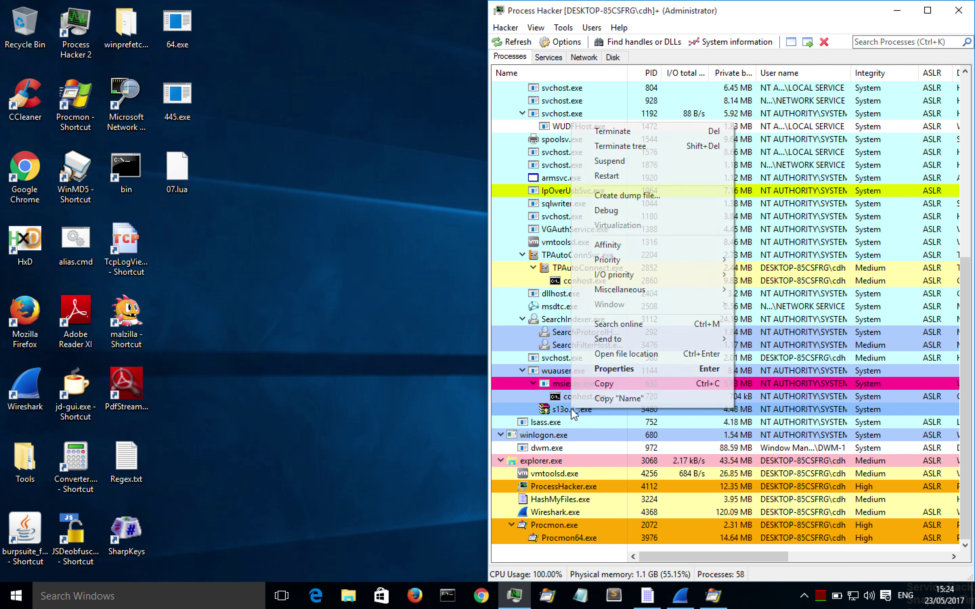
click(620, 368)
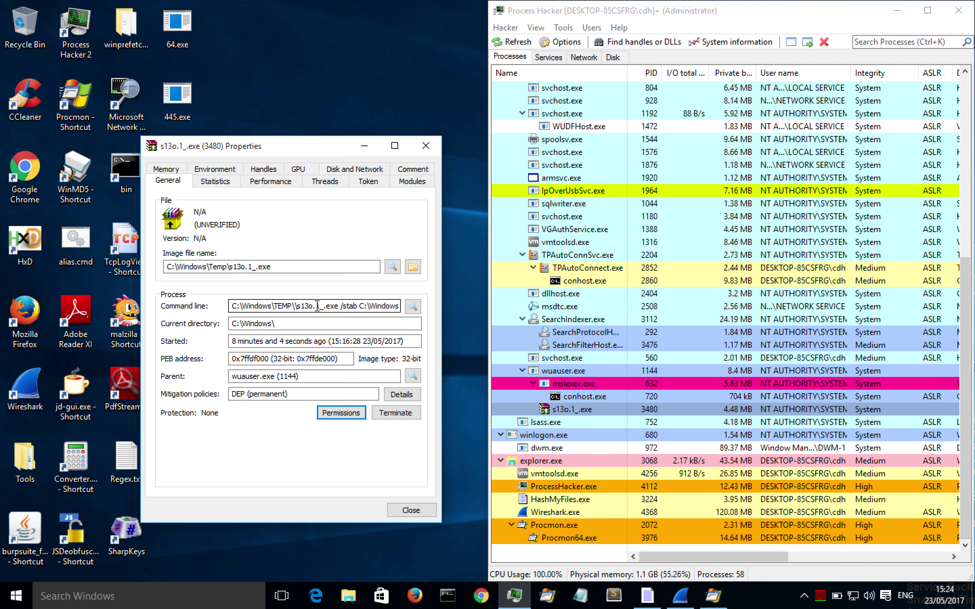
drag(317, 306, 401, 307)
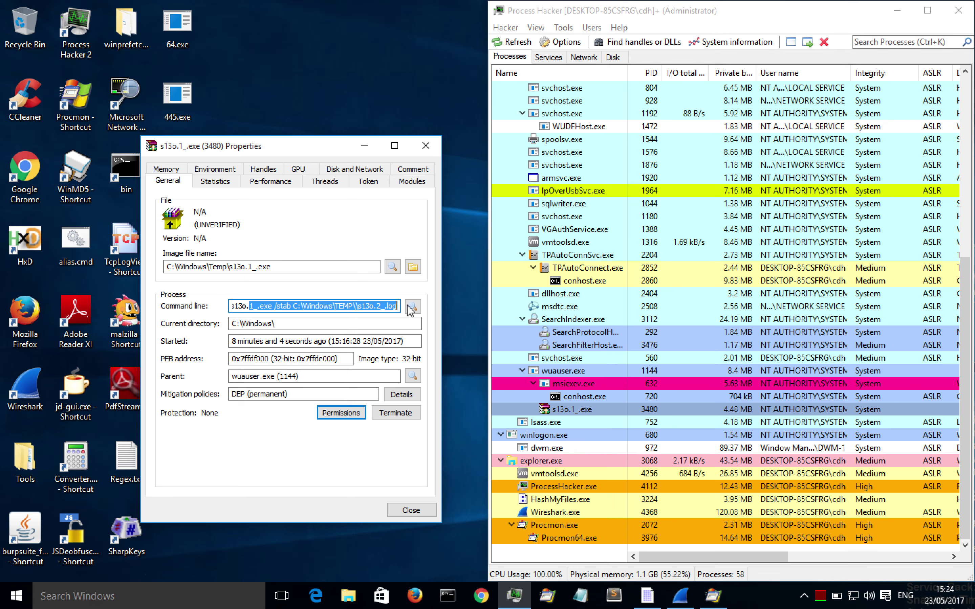
click(348, 596)
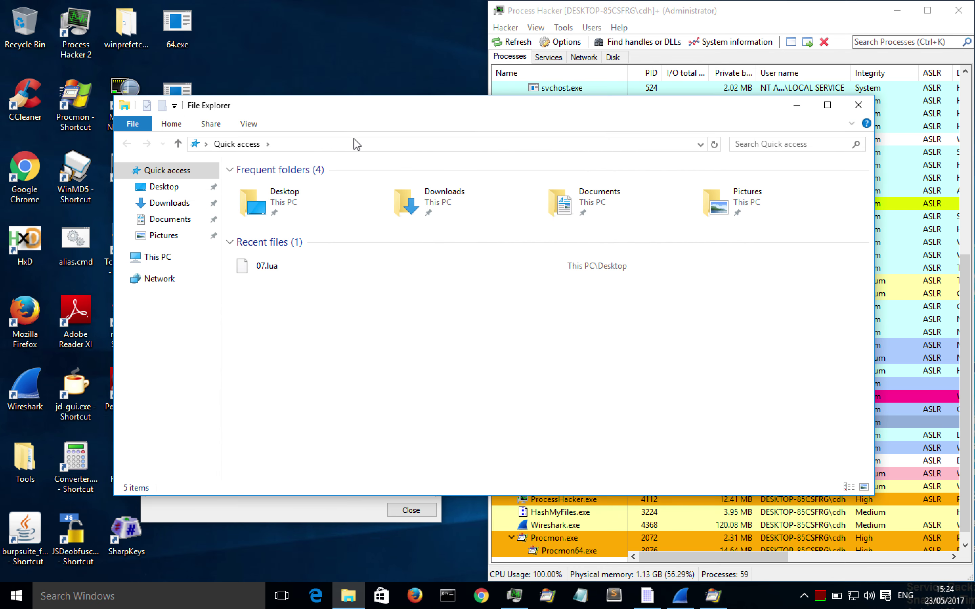
Go to %windir% and open the Temp folder
click(352, 148)
text(%windir)
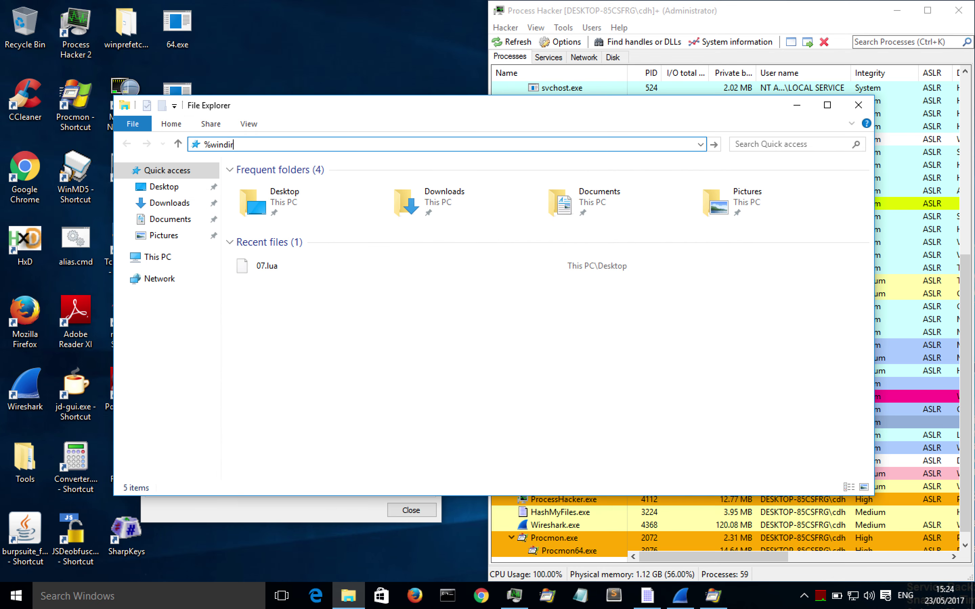
text(%)
key(Return)
scroll(345, 307, down, 7)
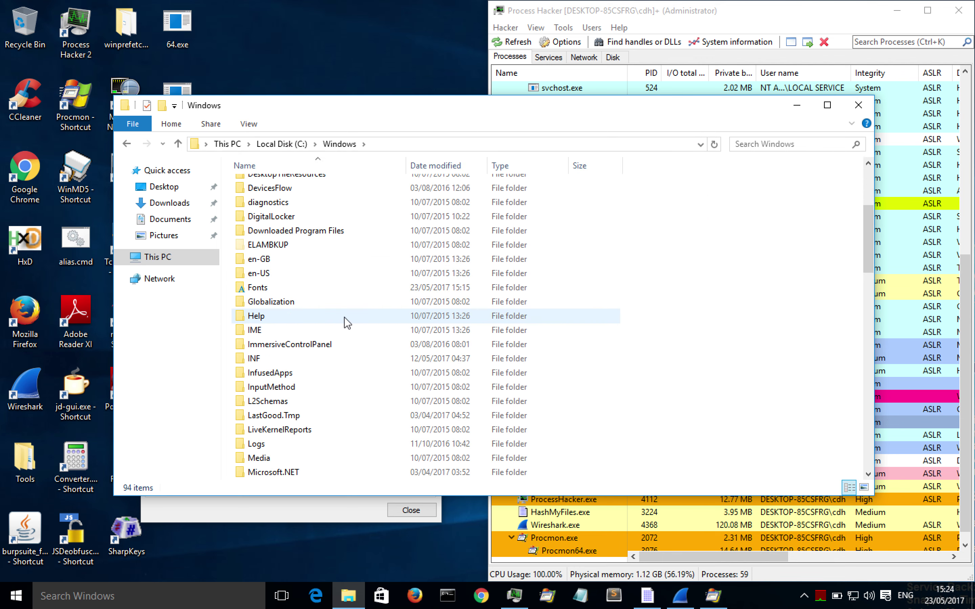
scroll(276, 397, down, 7)
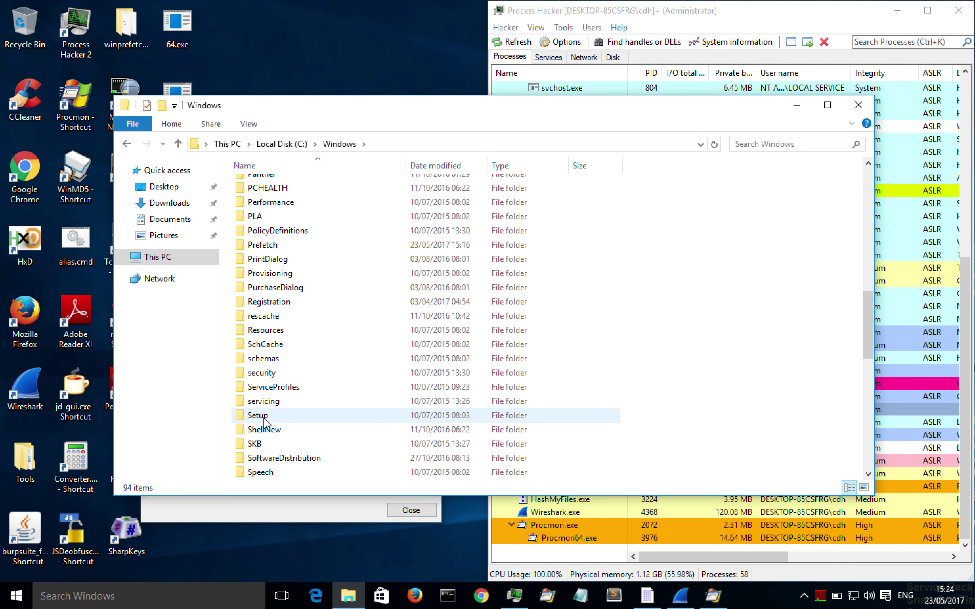
scroll(262, 449, down, 5)
double_click(264, 362)
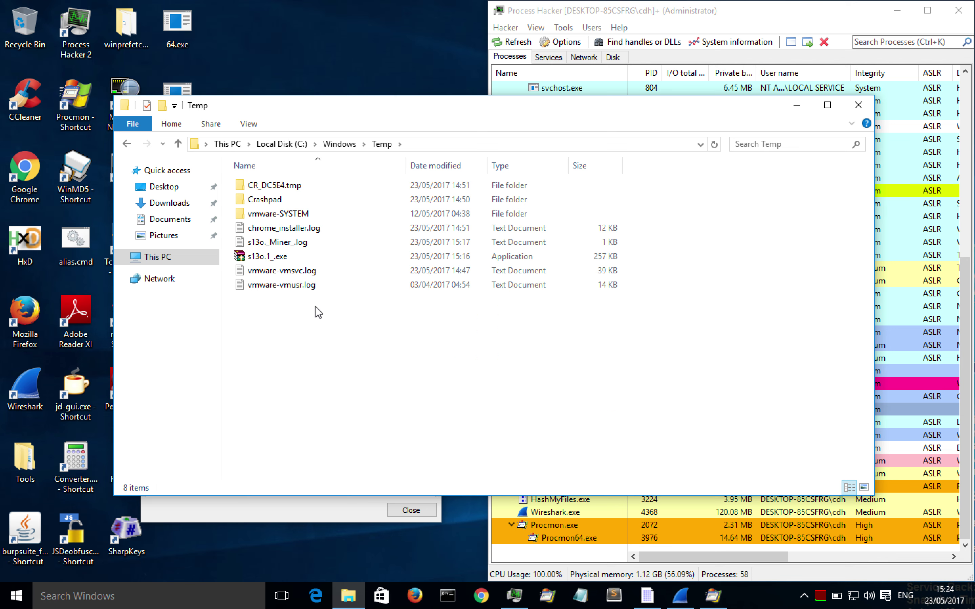
Read the 15:17–15:22 entries of s13o._Miner_.log in Notepad, then close it
double_click(290, 243)
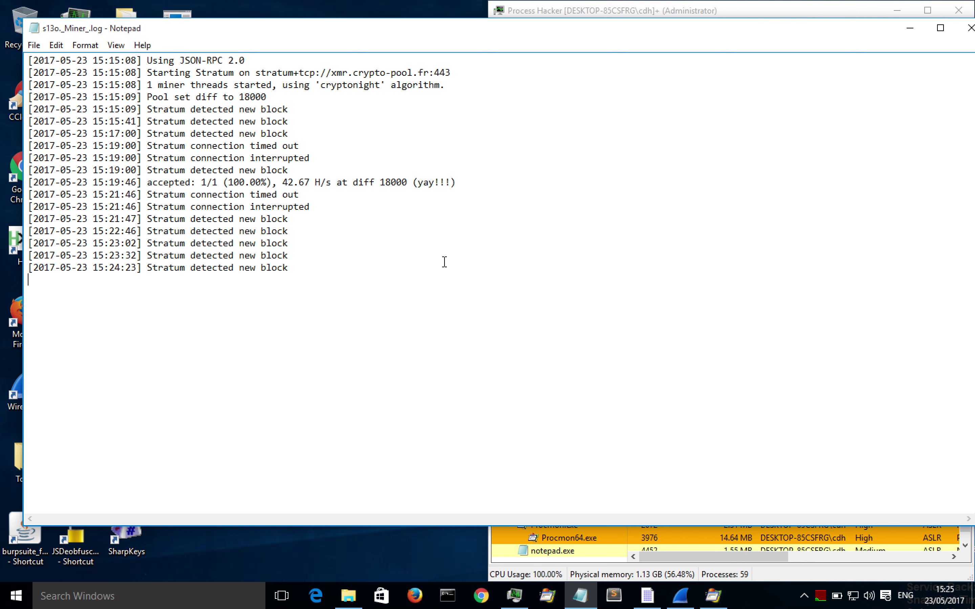
drag(285, 121, 284, 233)
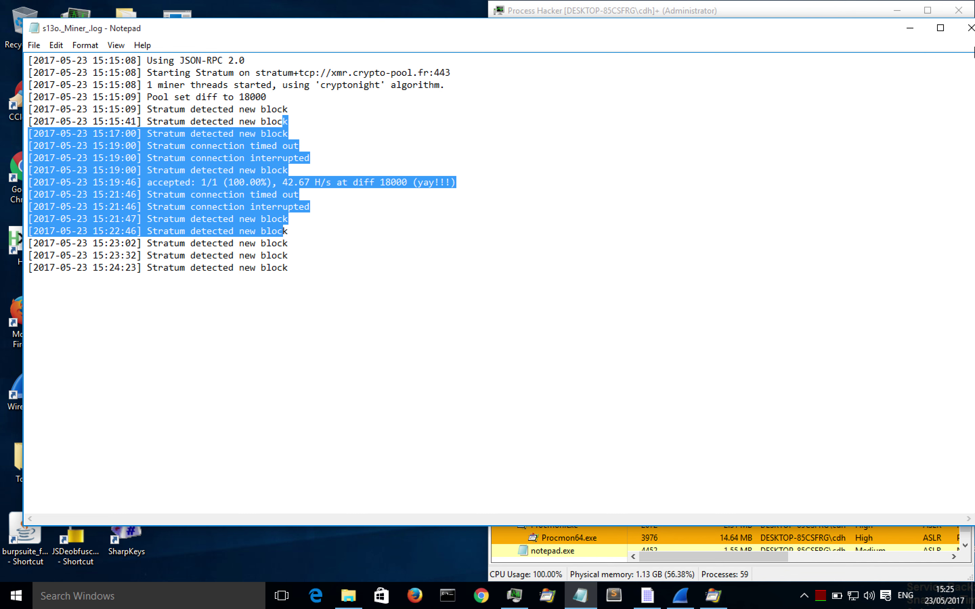
click(969, 34)
click(348, 322)
Add C:\Windows\Temp\s13o.1_.exe to HashMyFiles for its MD5, then return to Process Hacker
click(292, 260)
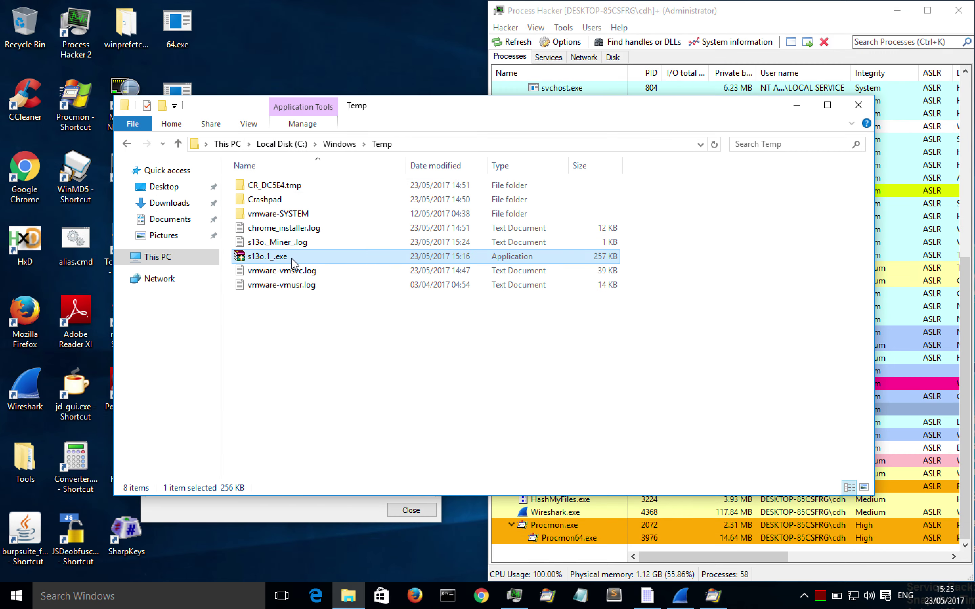
click(647, 596)
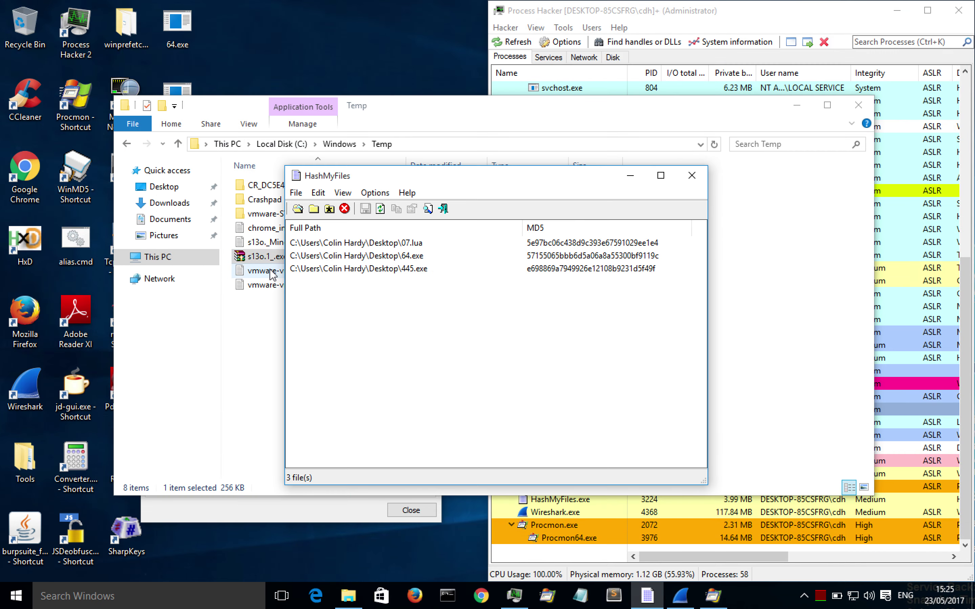
click(338, 289)
click(360, 281)
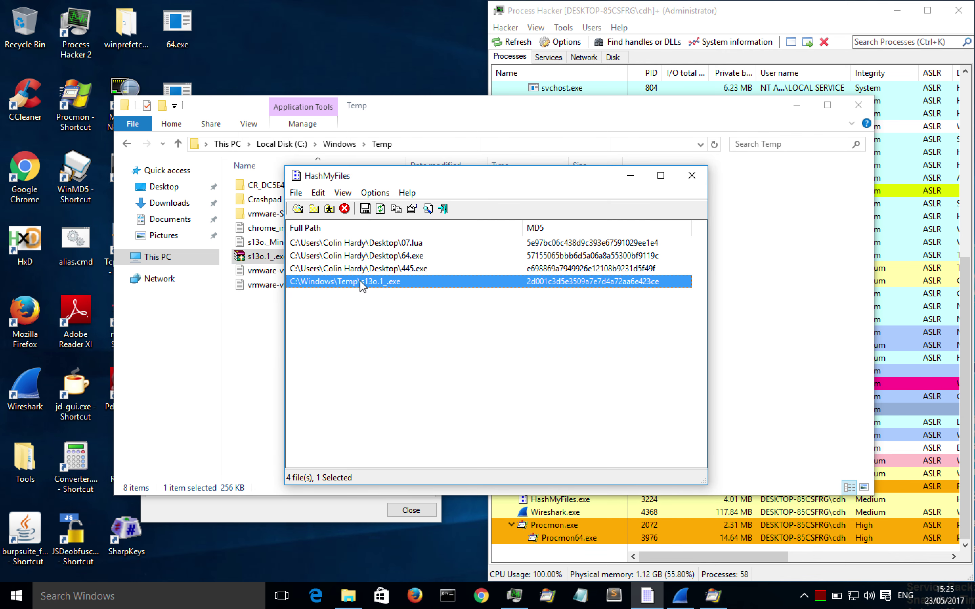
click(912, 267)
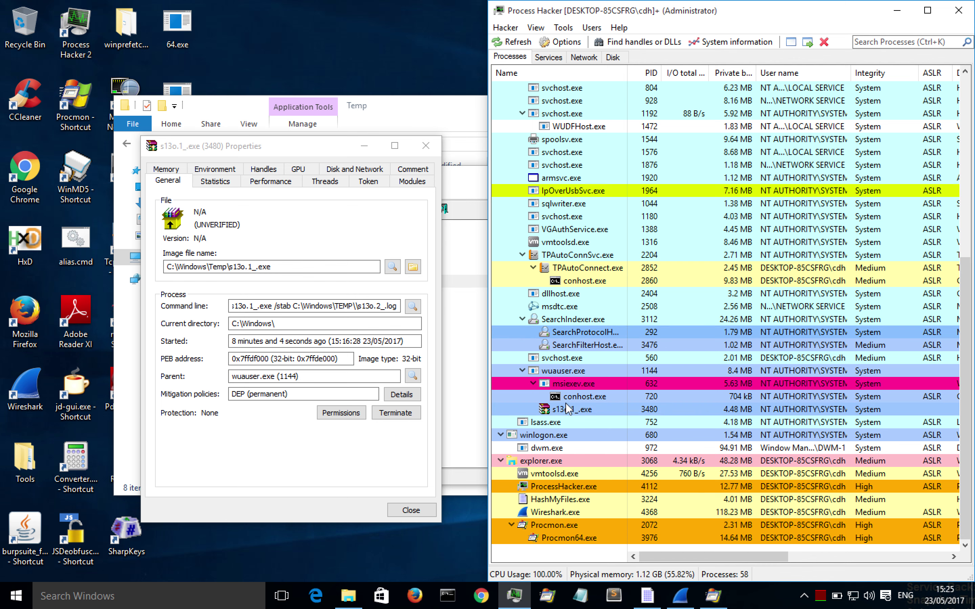
mouse_move(579, 389)
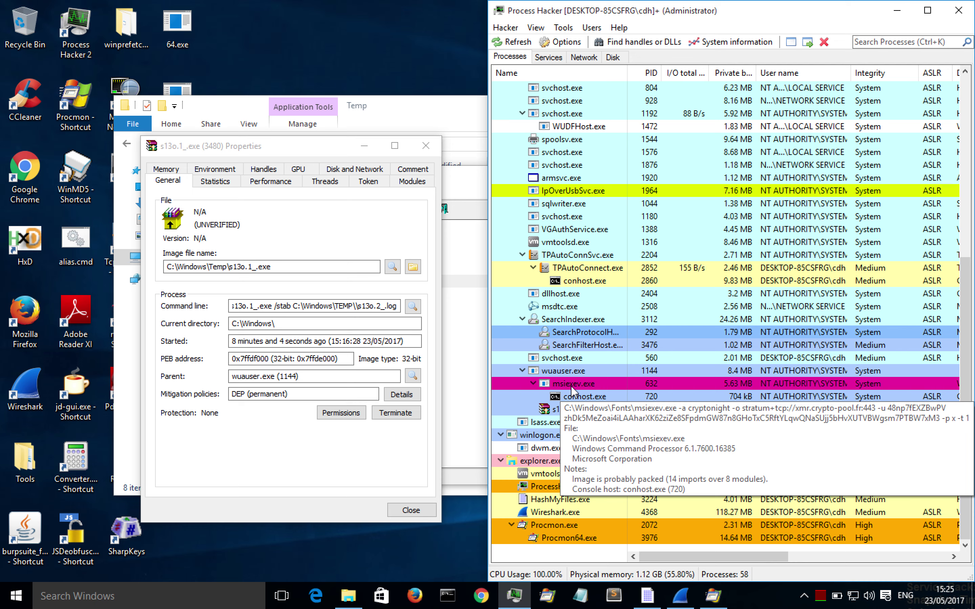
Read msiexev.exe's full cryptonight command line targeting xmr.crypto-pool.fr:443, then close its properties
right_click(572, 386)
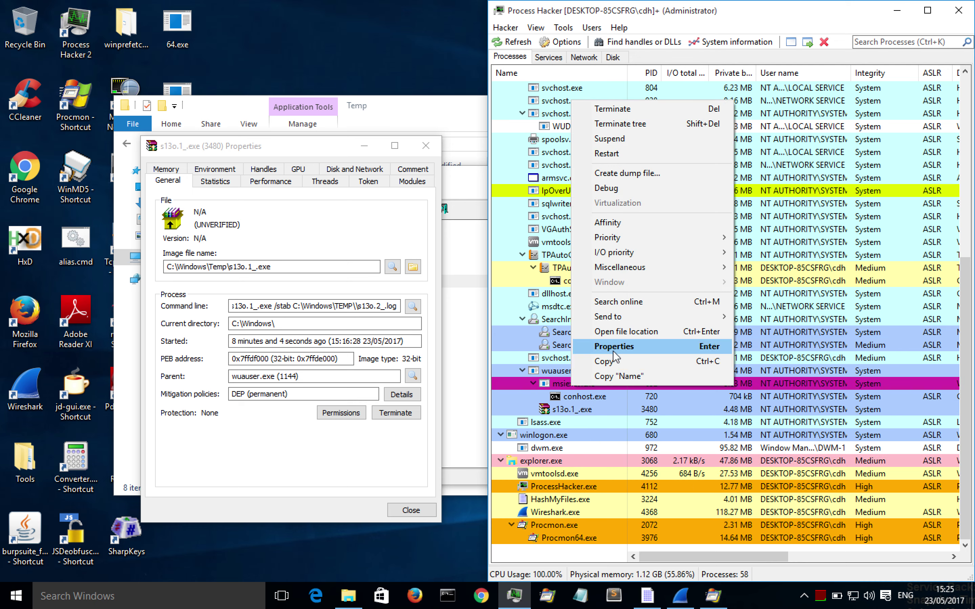
click(596, 343)
click(426, 320)
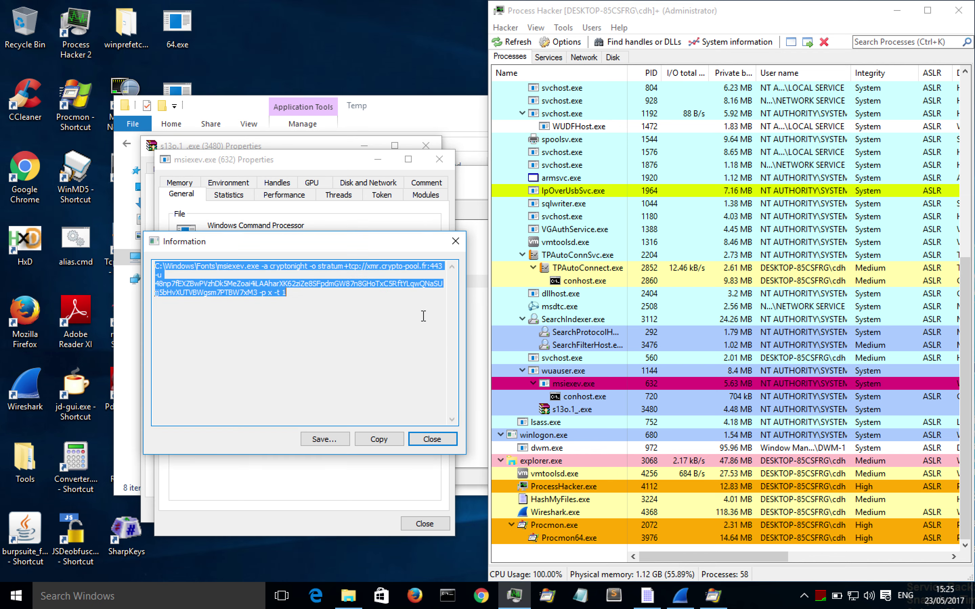
click(337, 302)
drag(321, 300, 128, 266)
click(314, 313)
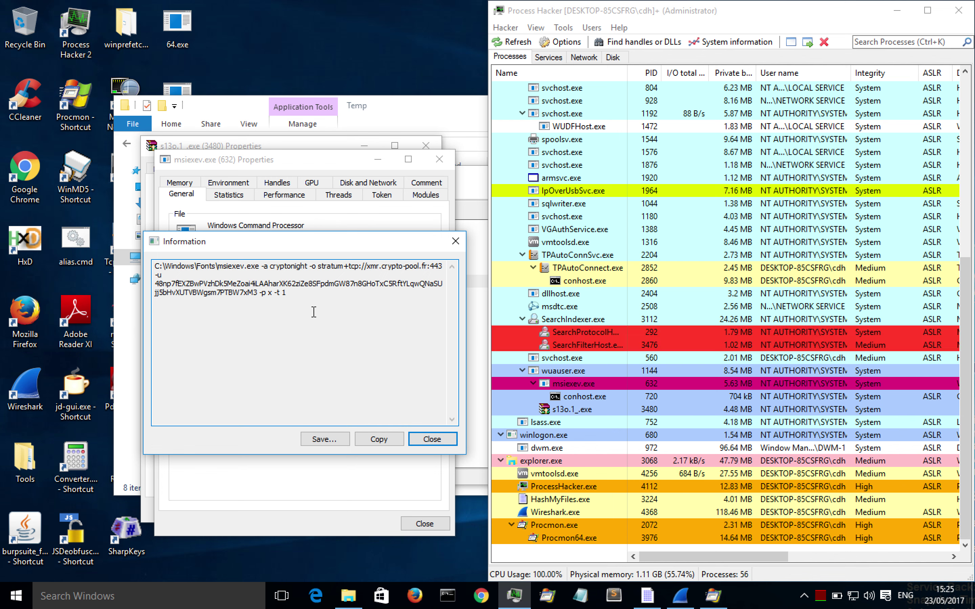
click(444, 442)
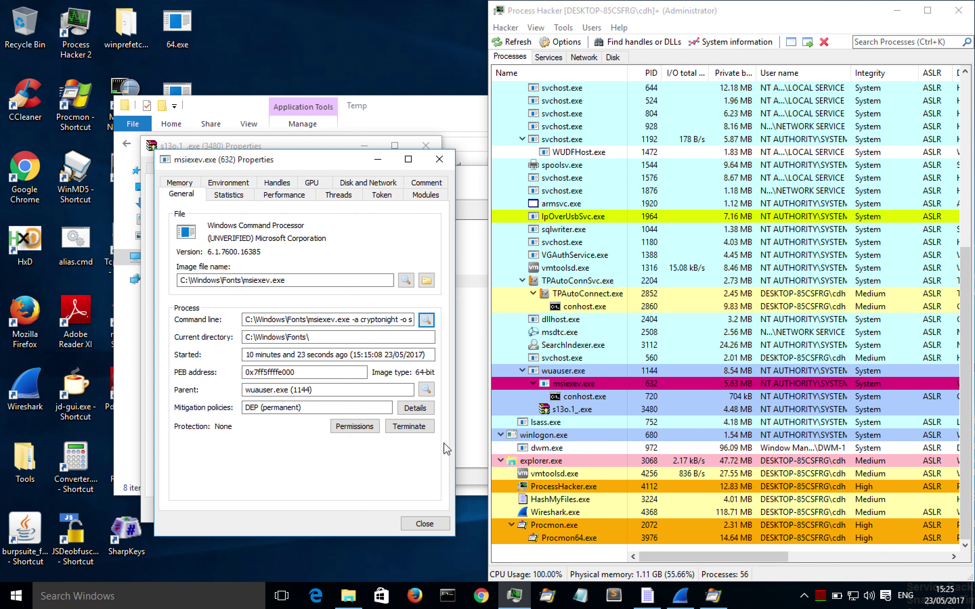
click(440, 159)
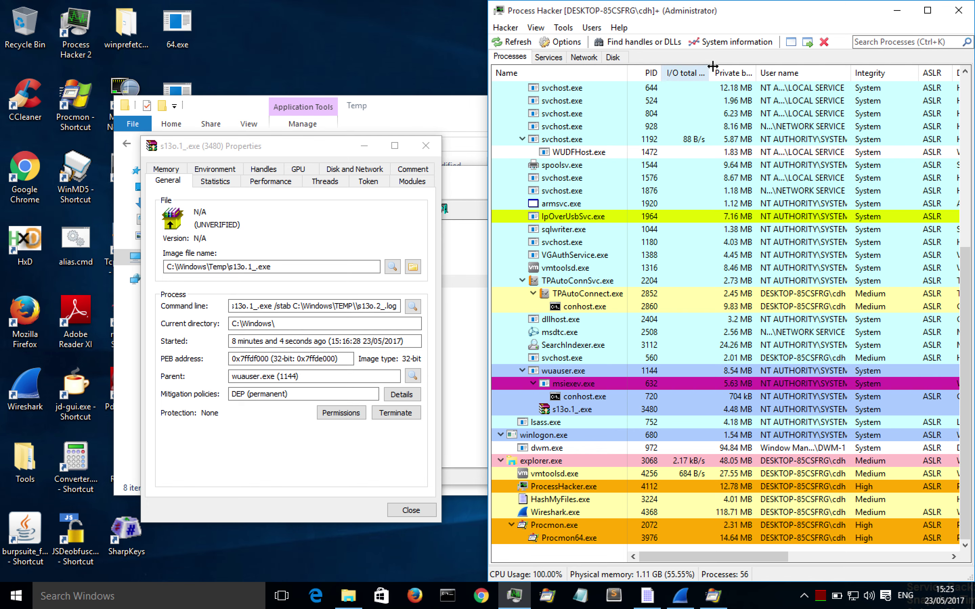
Open System Information to see CPU pinned at 100% and memory at 45%
click(725, 43)
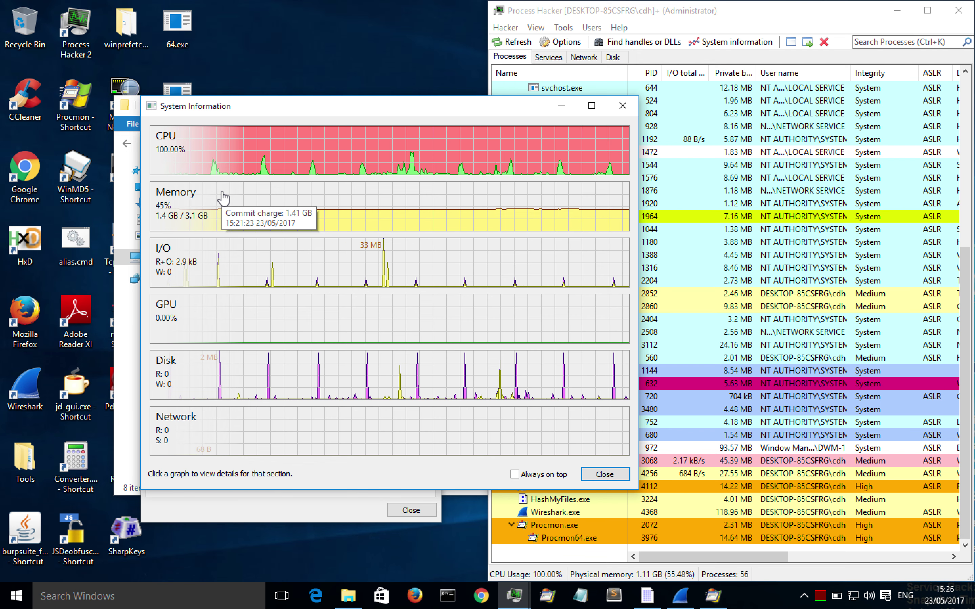
Run taskmgr from the admin Command Prompt to launch Task Manager
click(446, 600)
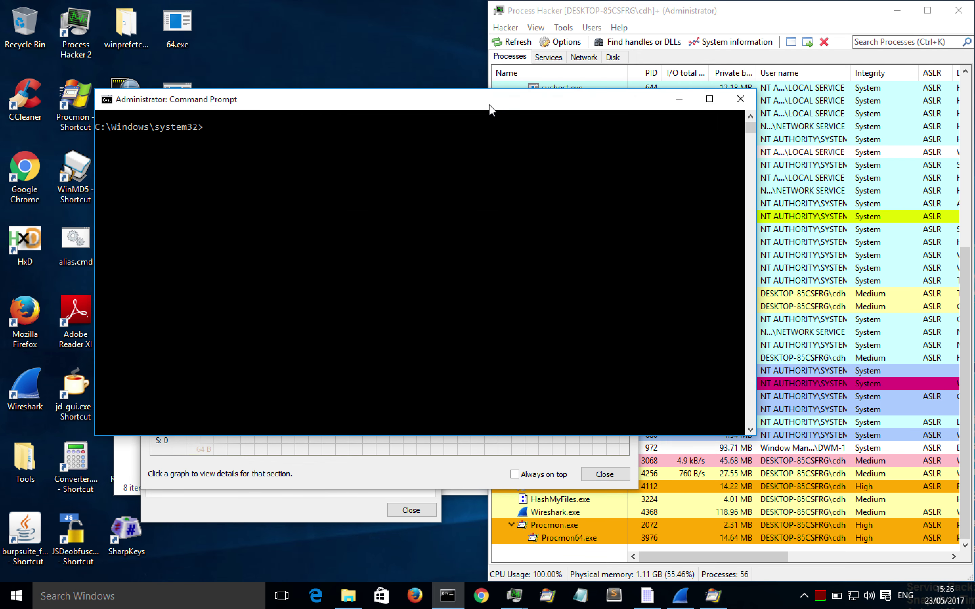
drag(492, 105, 642, 218)
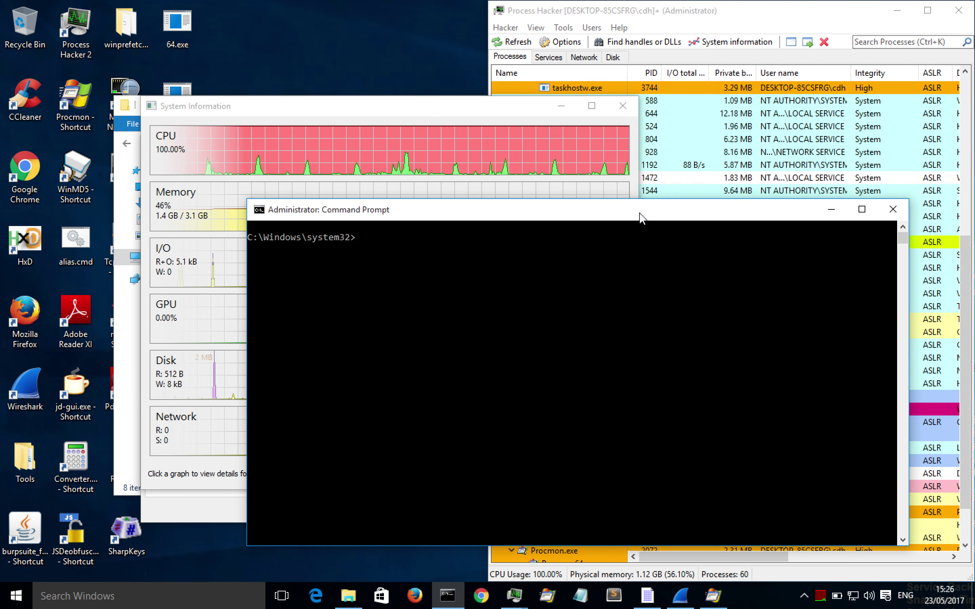
text(tskmgr)
key(Return)
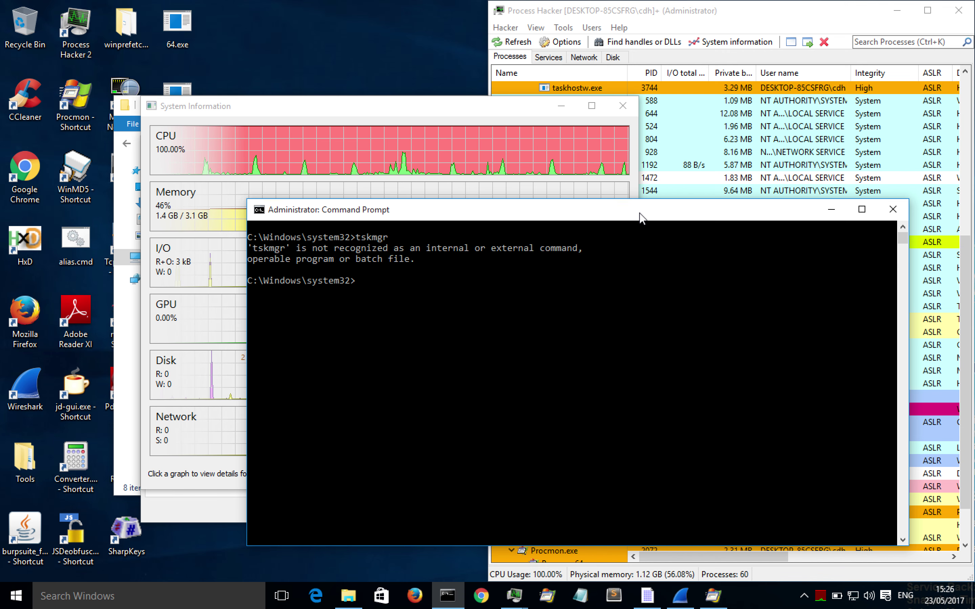
text(taskmgr)
key(Return)
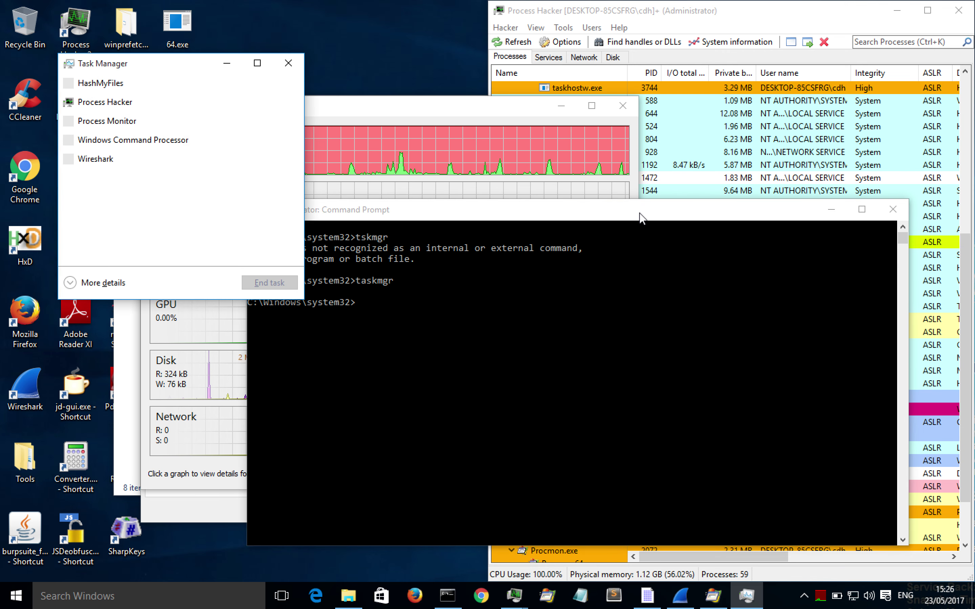
Arrange Task Manager and the system graphs side by side and minimize the prompt, showing CPU dropping to about 5%
drag(142, 68, 725, 109)
click(570, 211)
click(833, 210)
drag(528, 116, 461, 115)
mouse_move(108, 163)
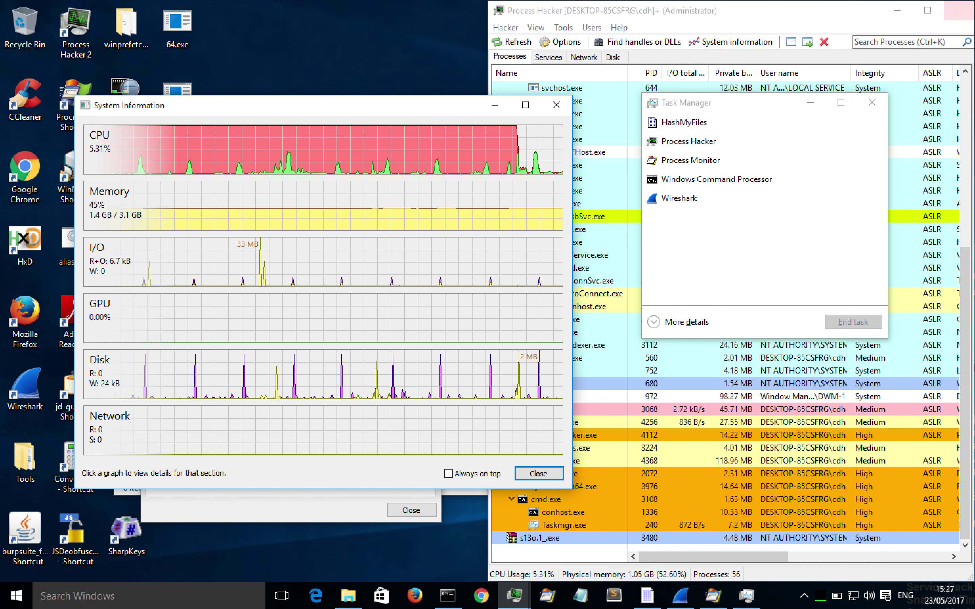
Close Task Manager and watch the CPU graph climb back to 100%
click(872, 103)
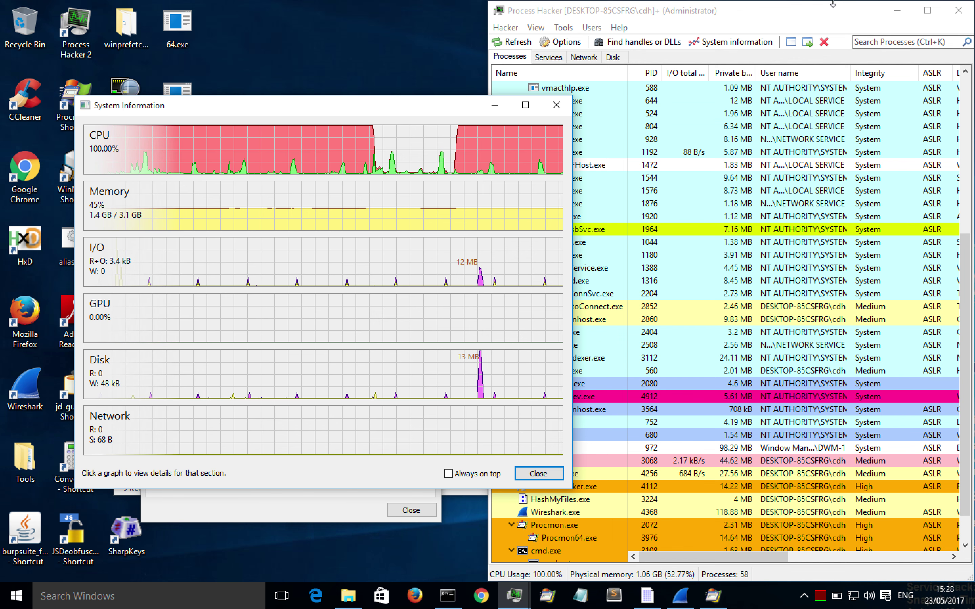
mouse_move(833, 3)
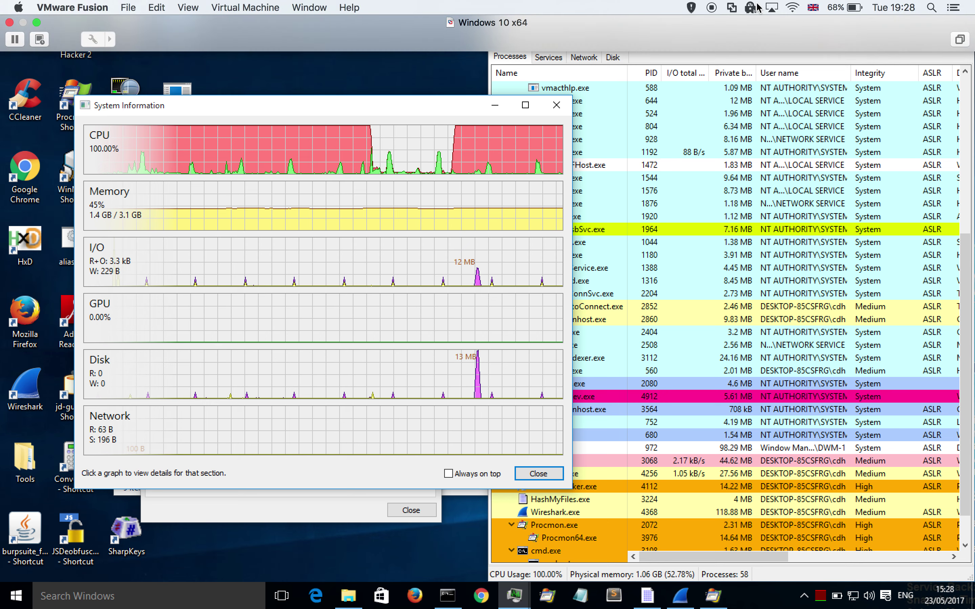